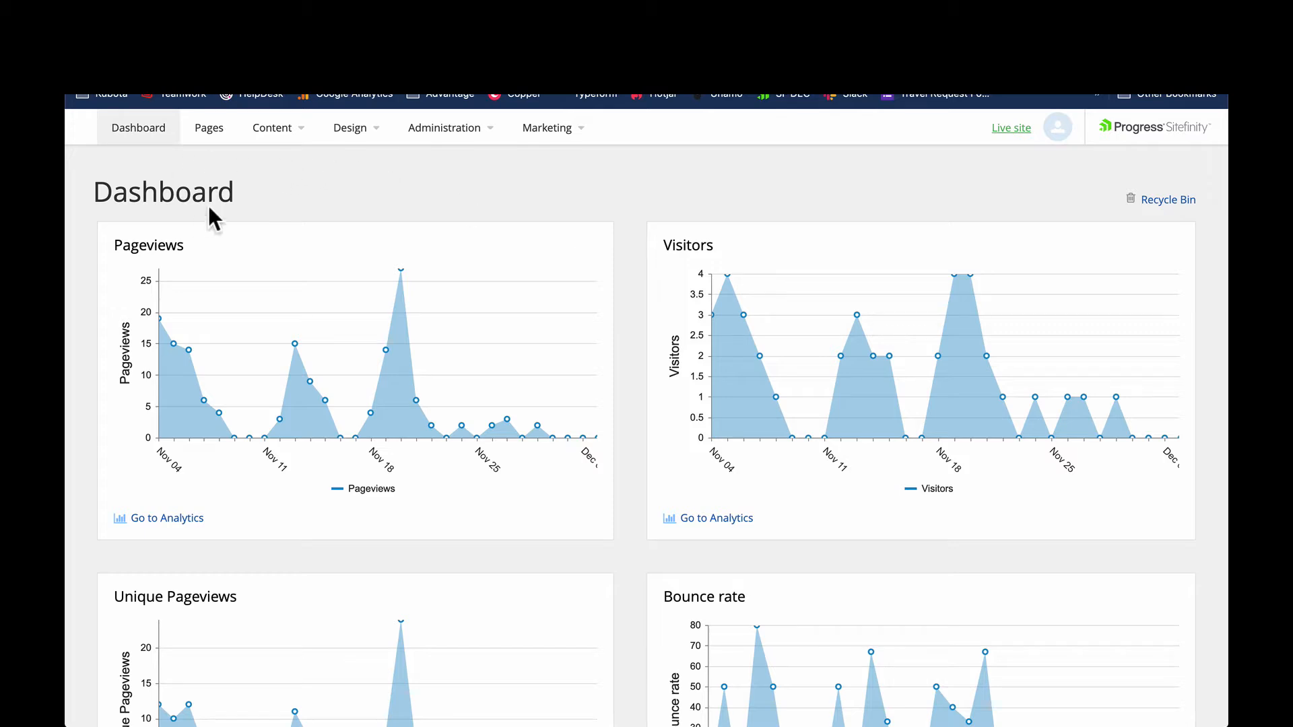
- Open the Home page from the site's page list for editing
click(208, 128)
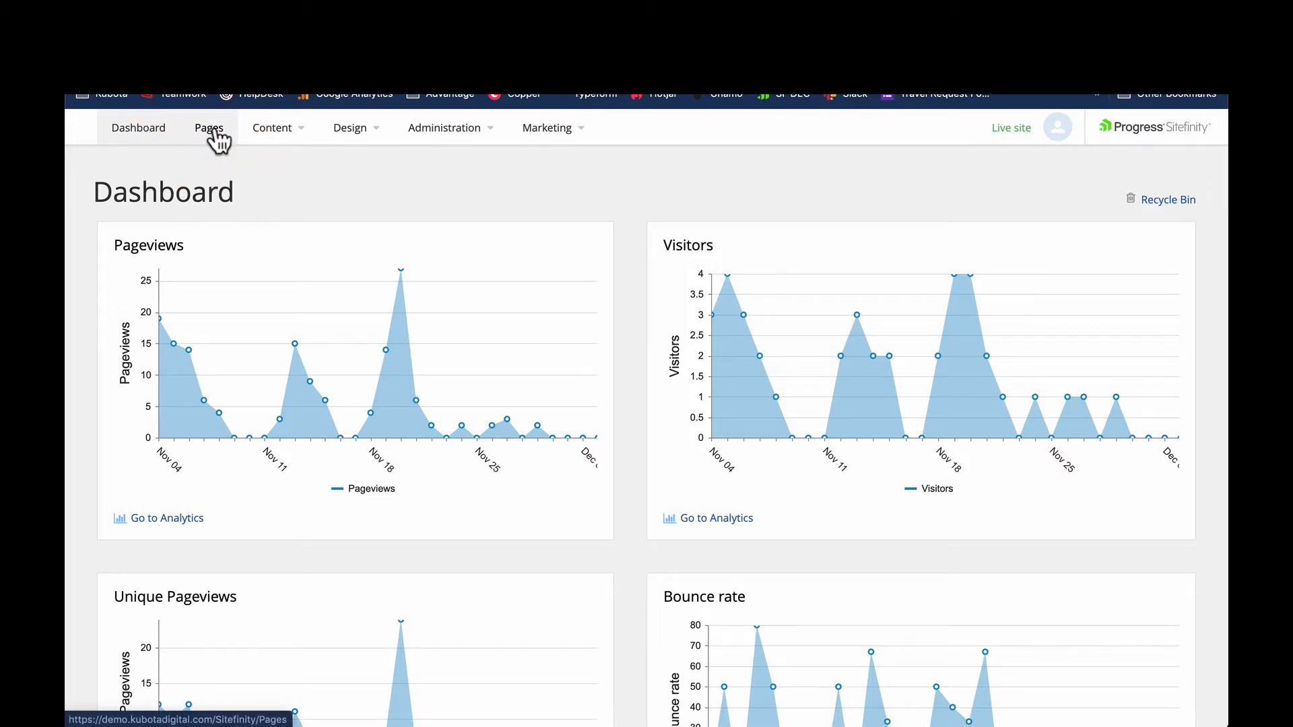
click(207, 128)
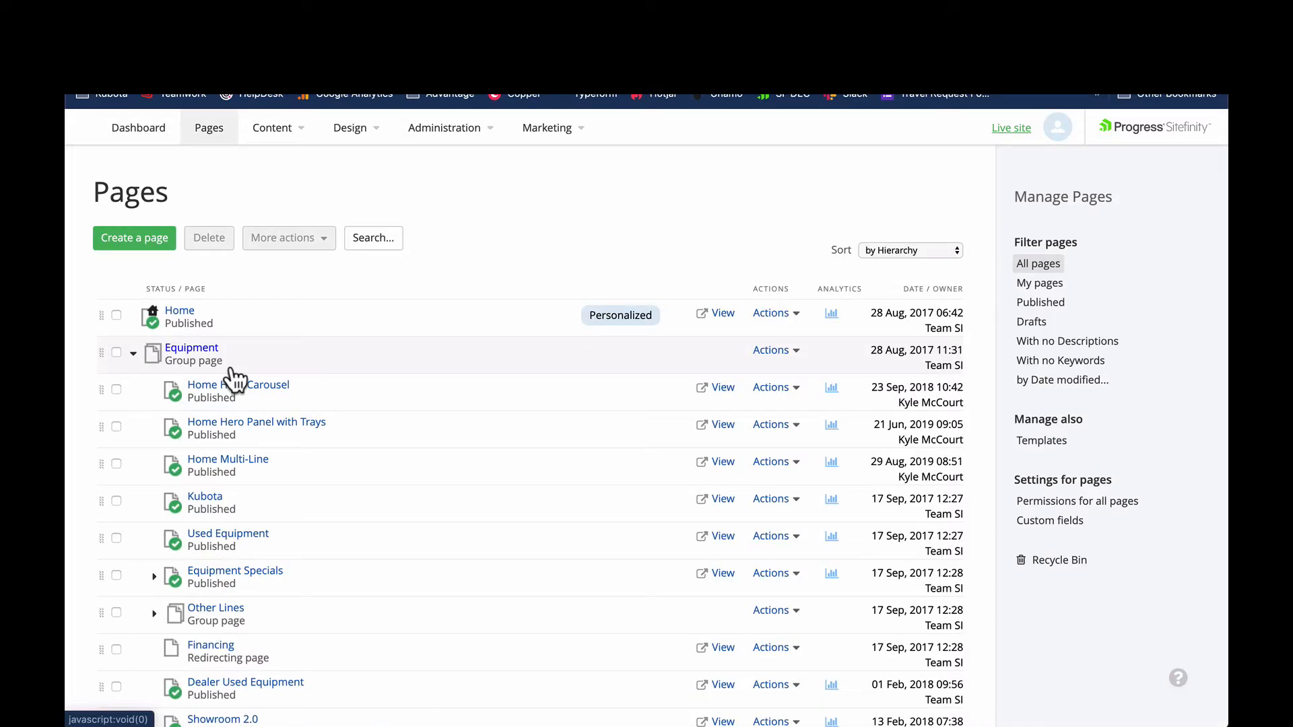
click(183, 311)
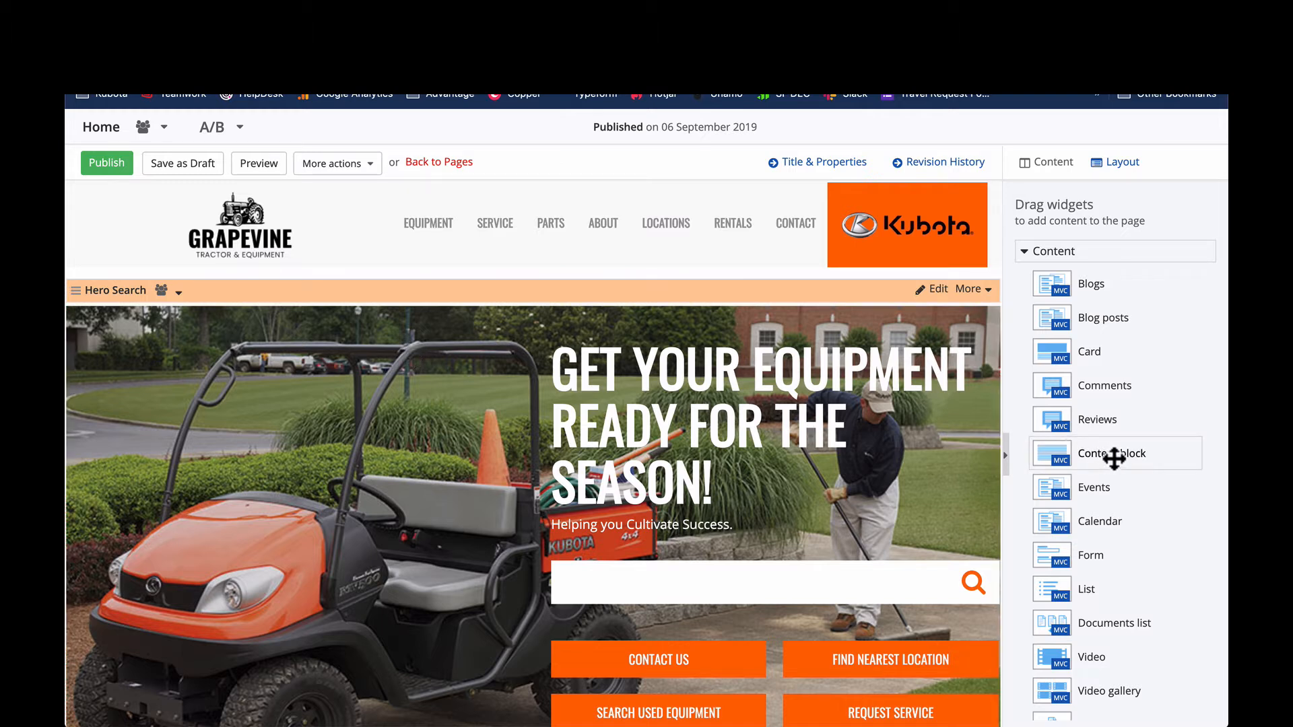
- Add a Content block widget above the Hero Search and open its editor with all formatting tools shown
drag(1114, 459, 598, 325)
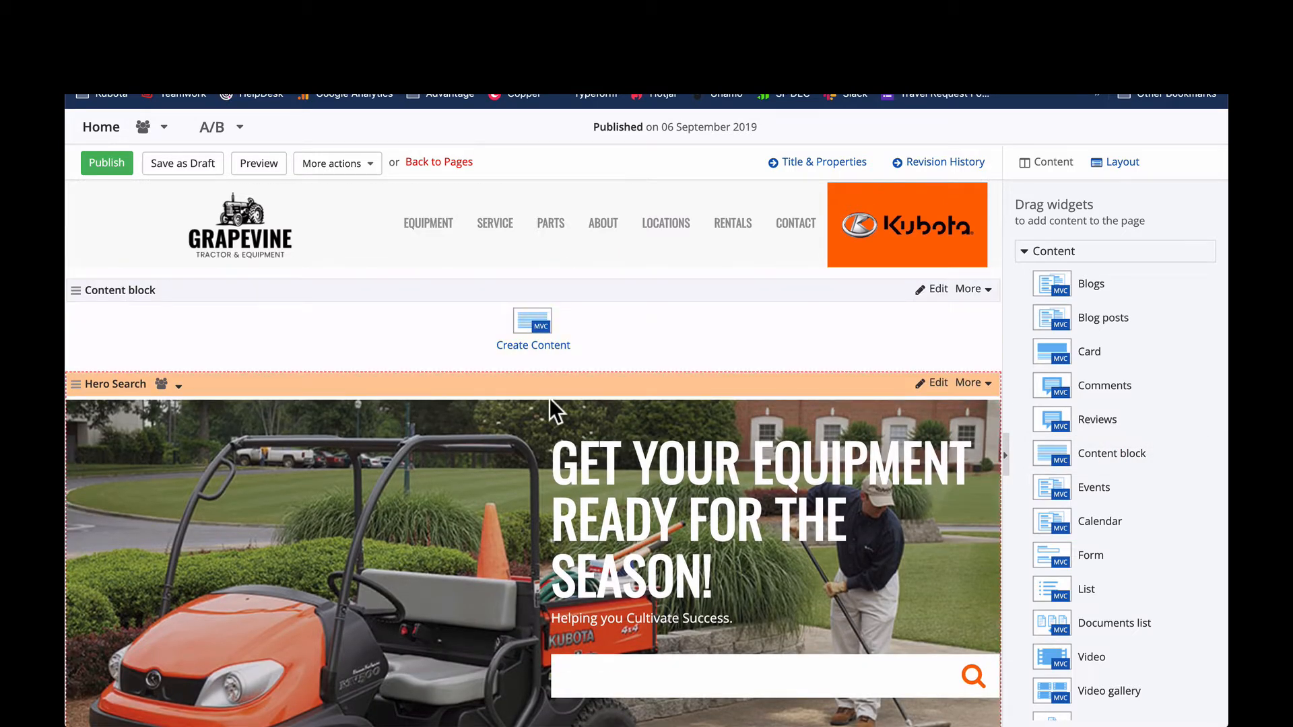
click(539, 322)
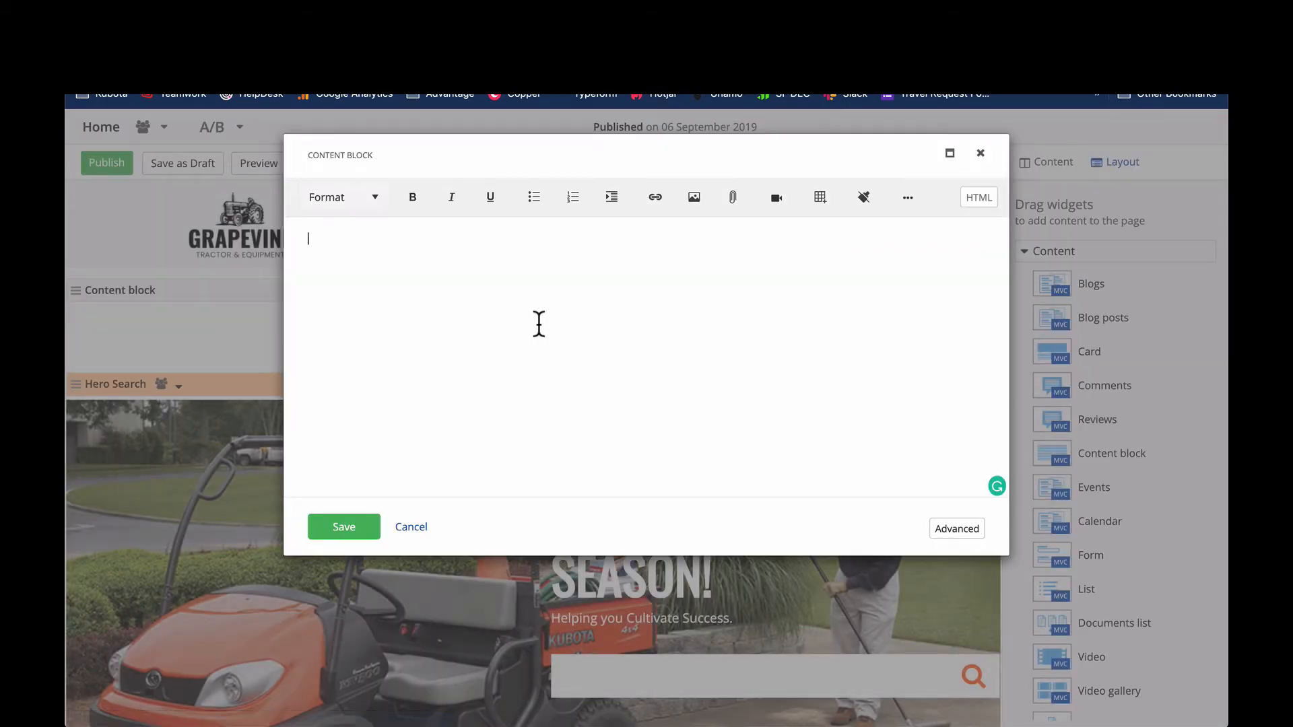
click(916, 202)
click(758, 369)
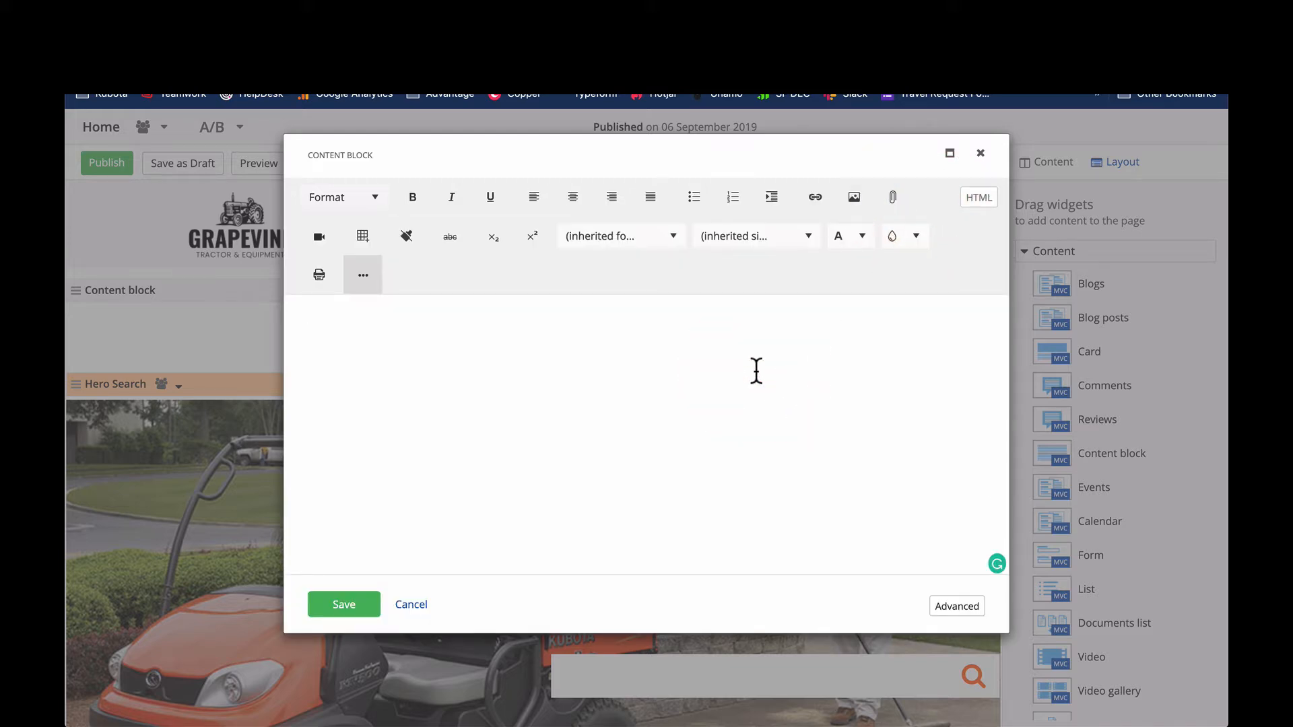
- Enter the notice "We will be closed Christmas Day." in the content block
text(We will be closed Christma)
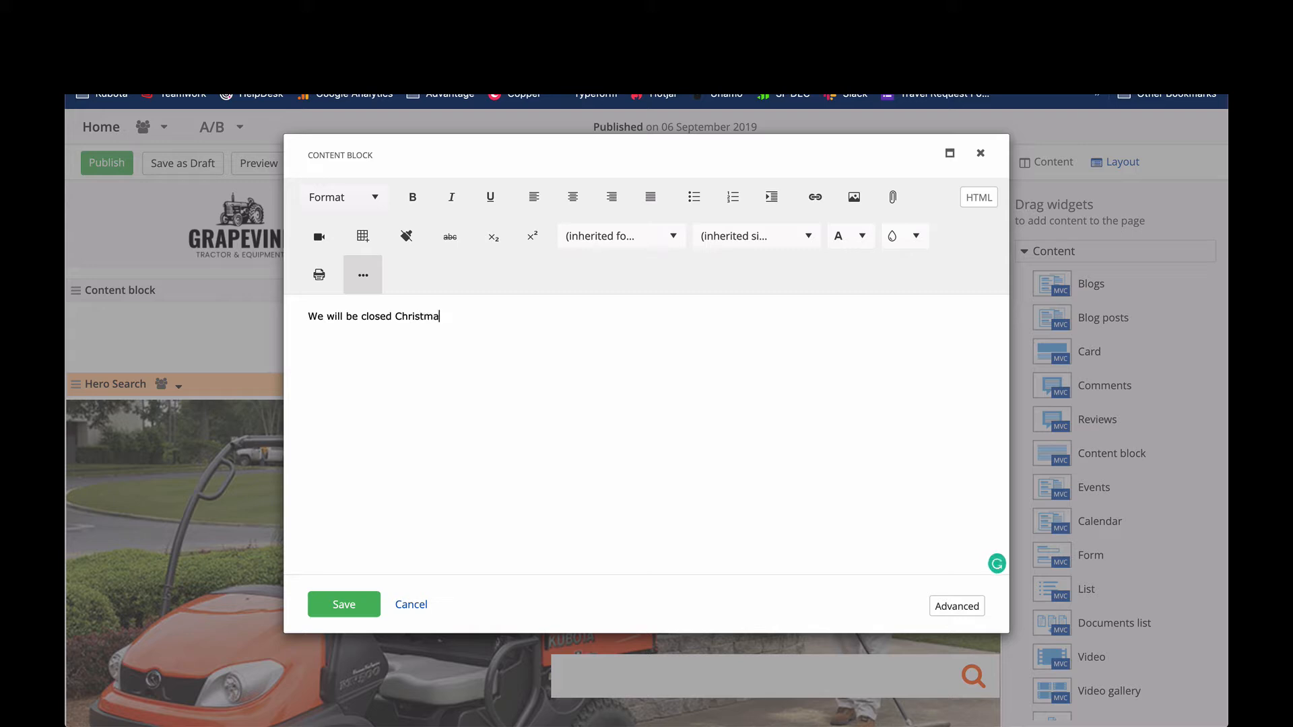
text(s daday)
key(BackSpace)
key(BackSpace)
key(BackSpace)
text(Day.)
- Centre the Christmas closing notice and format it as Heading 3, ignoring the preposition suggestion
triple_click(445, 315)
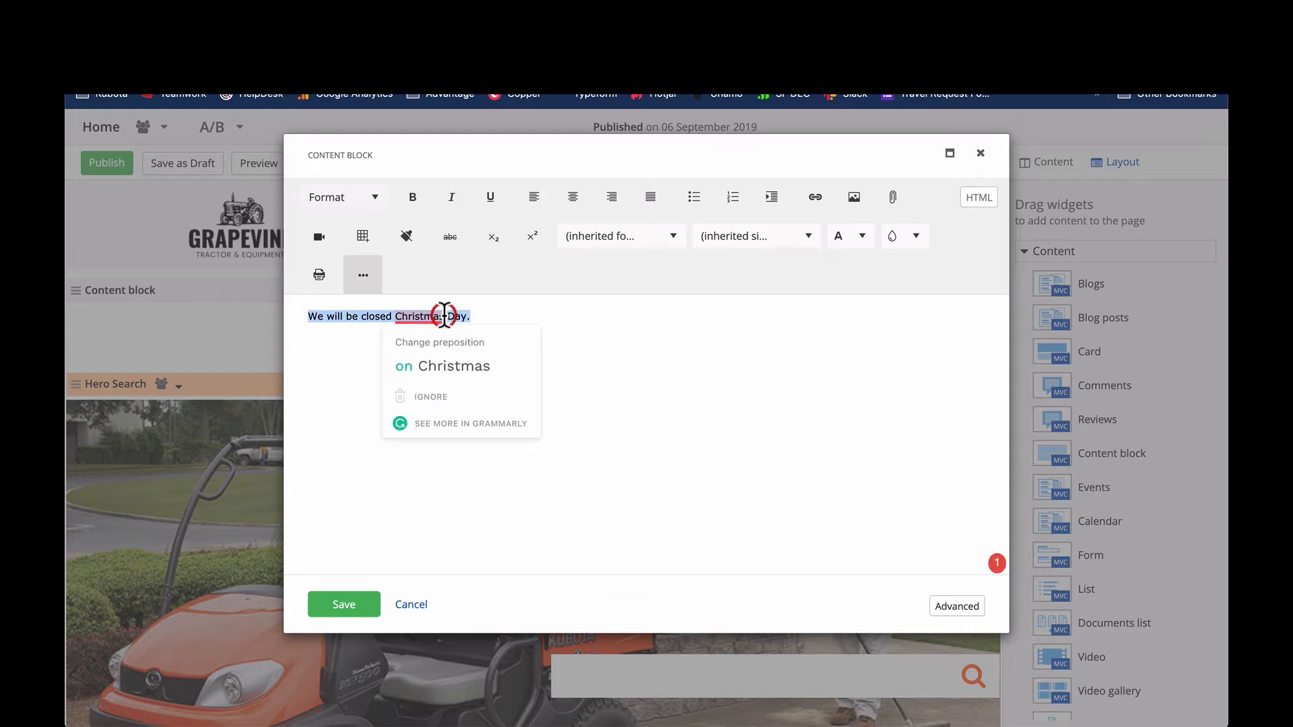
click(452, 404)
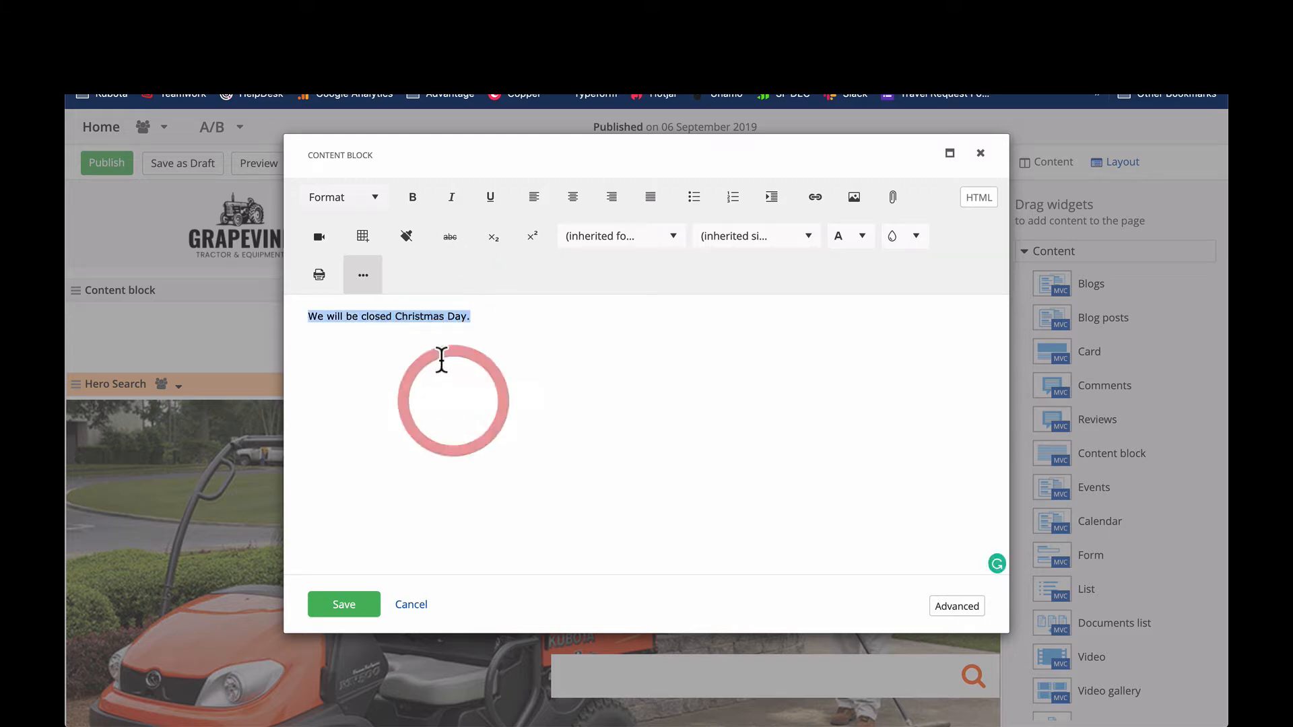
click(573, 201)
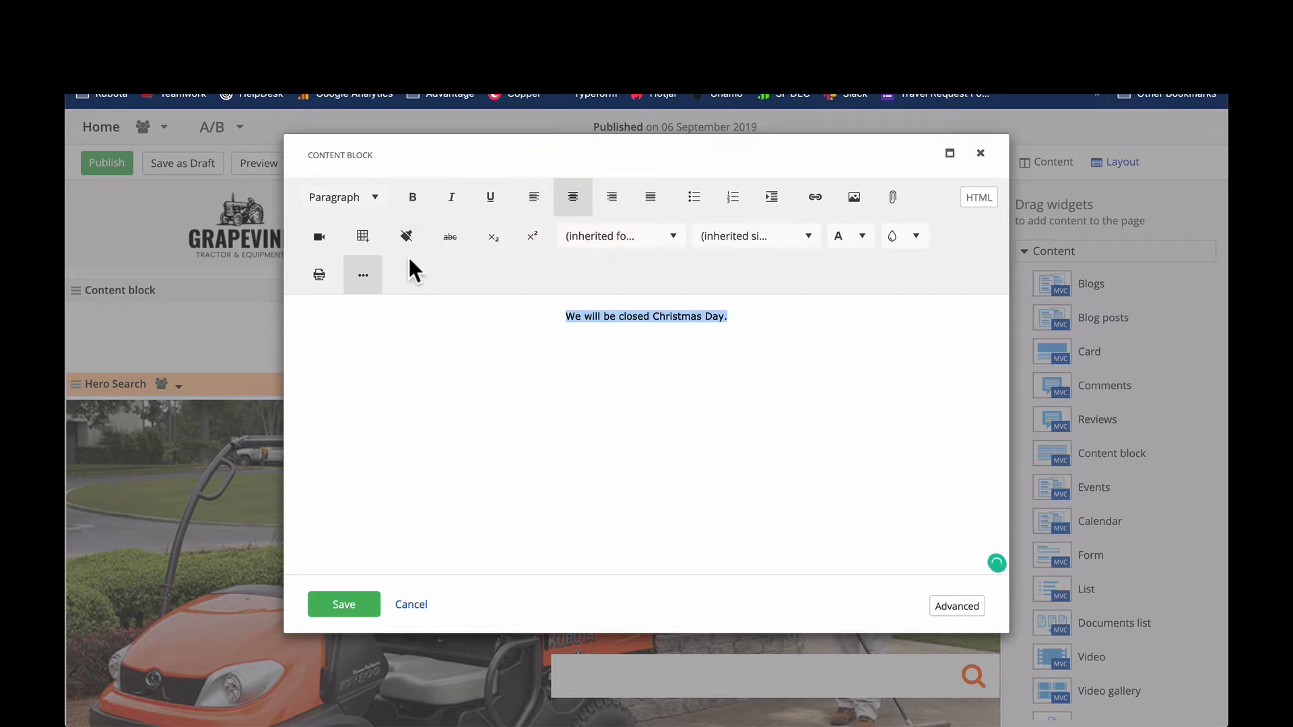
click(368, 200)
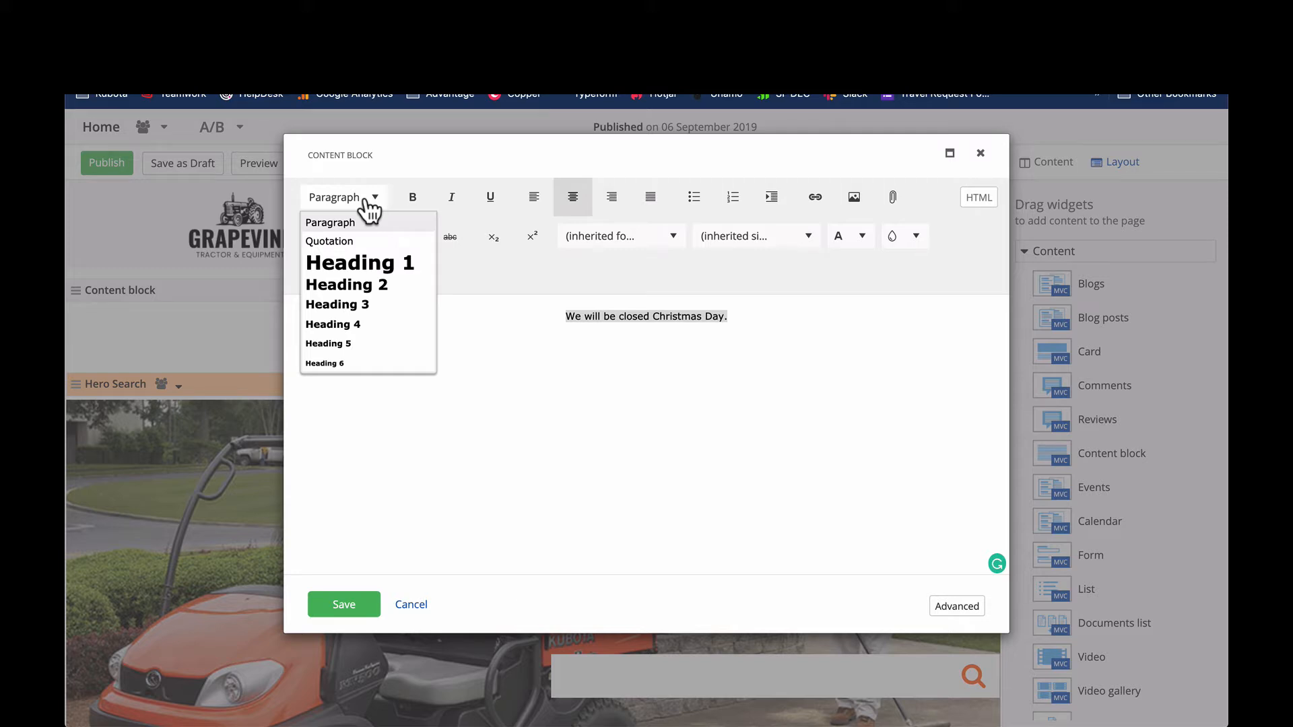
click(383, 303)
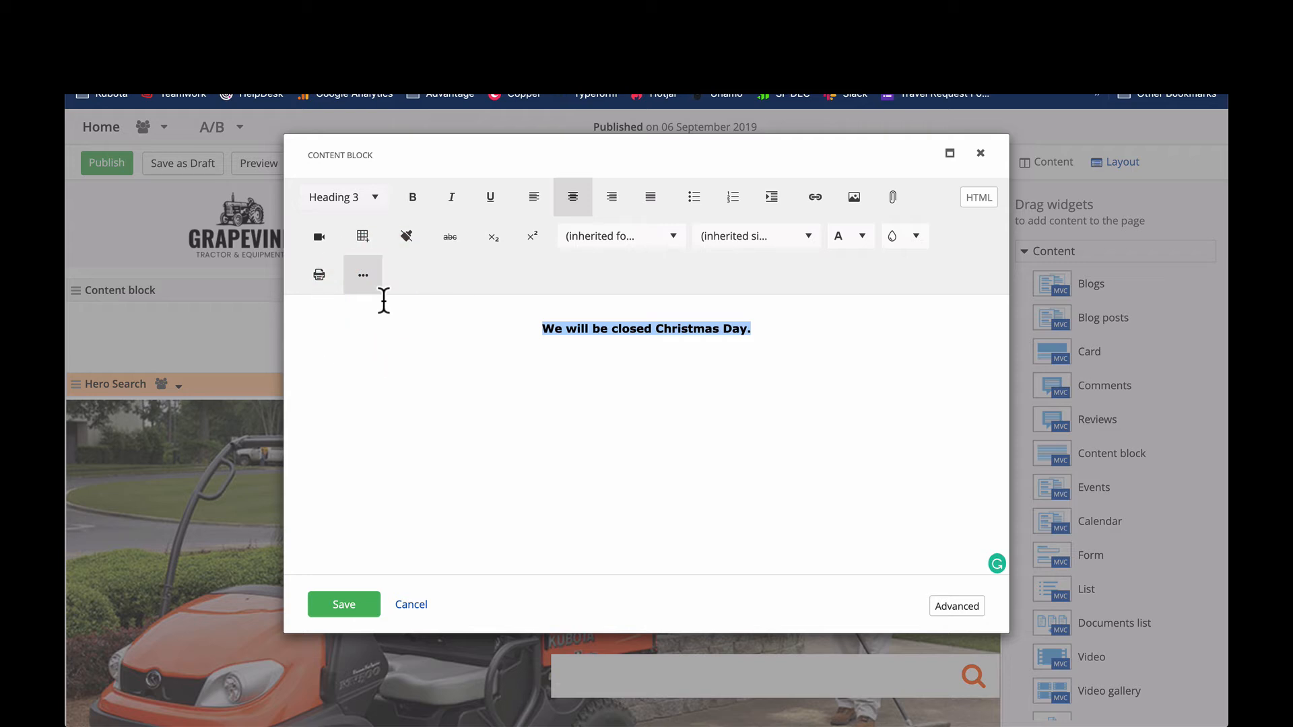
- Set the font colour of the whole closing notice to orange
click(689, 372)
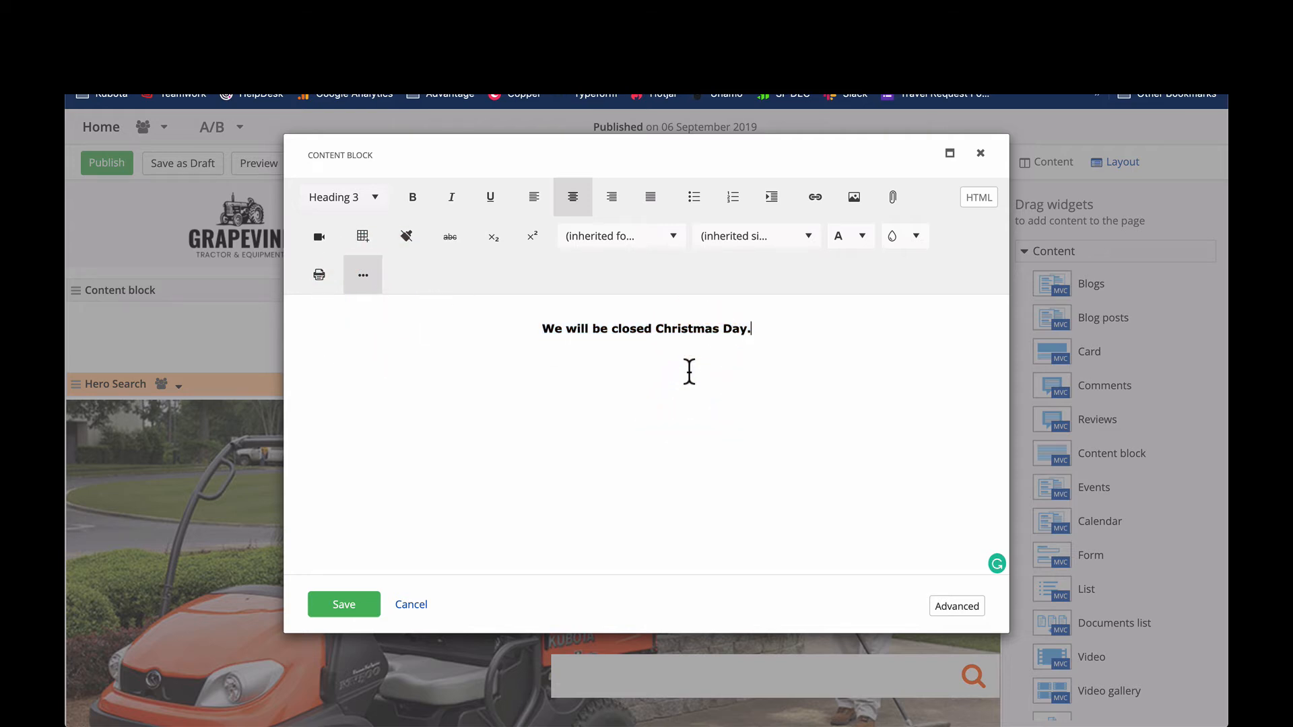
triple_click(629, 317)
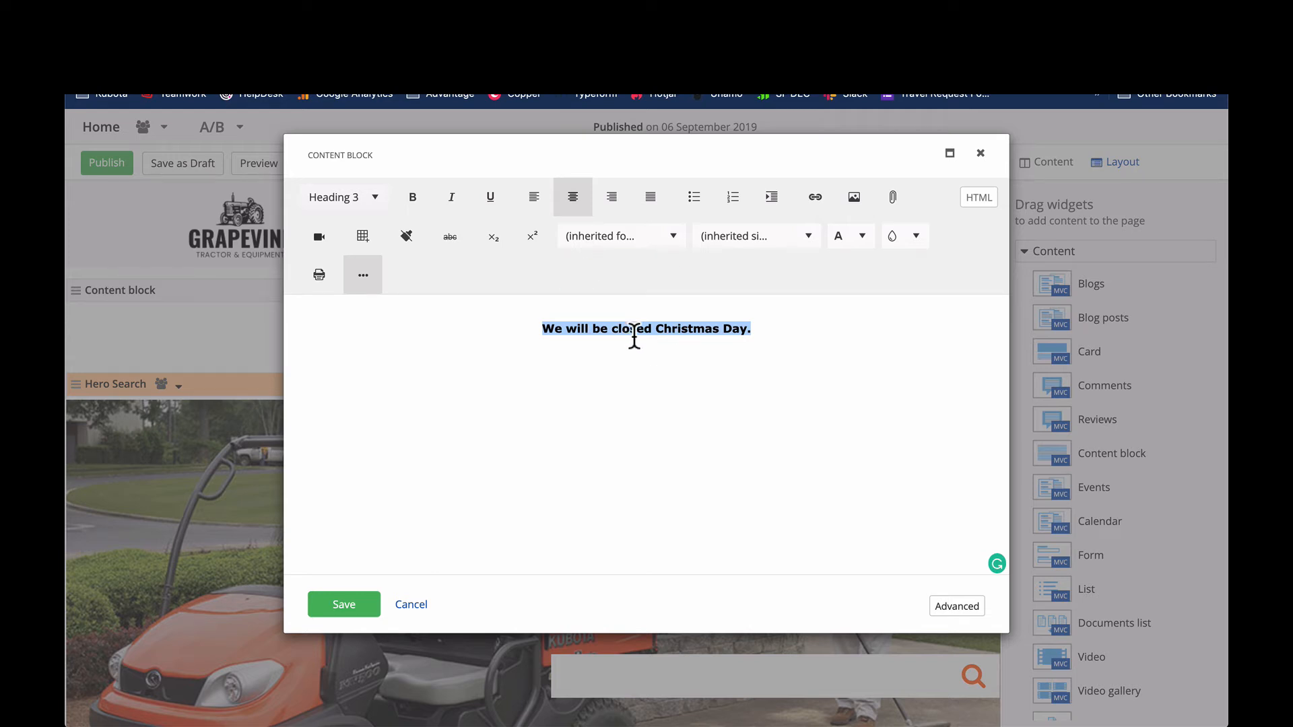
click(863, 247)
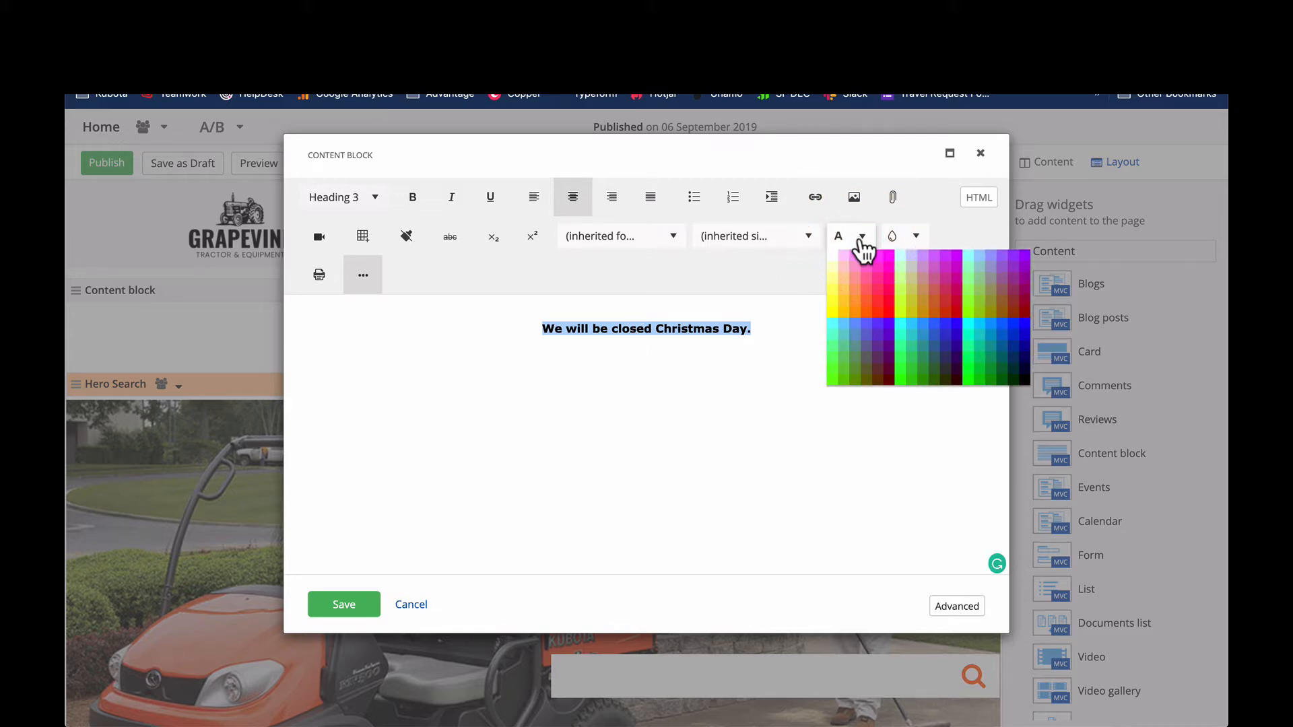
click(867, 312)
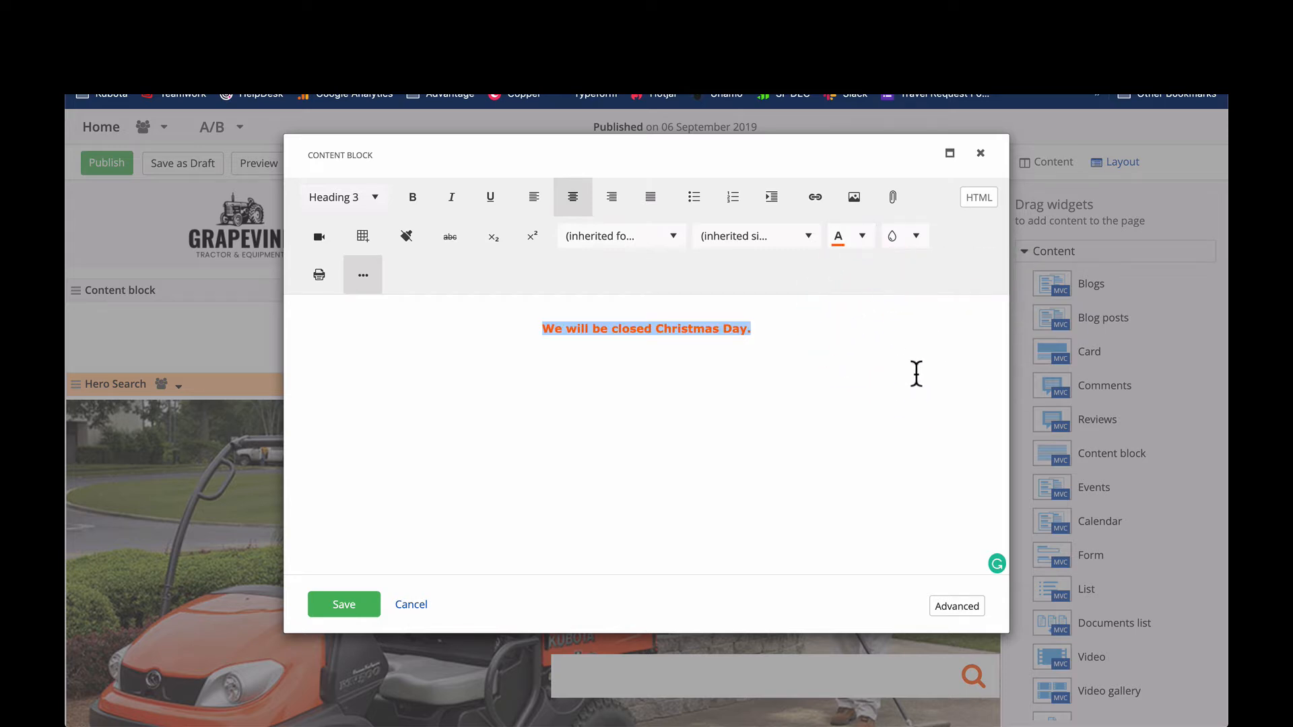
- Pad the closing notice with a space before and after its text, leaving no extra period
click(916, 236)
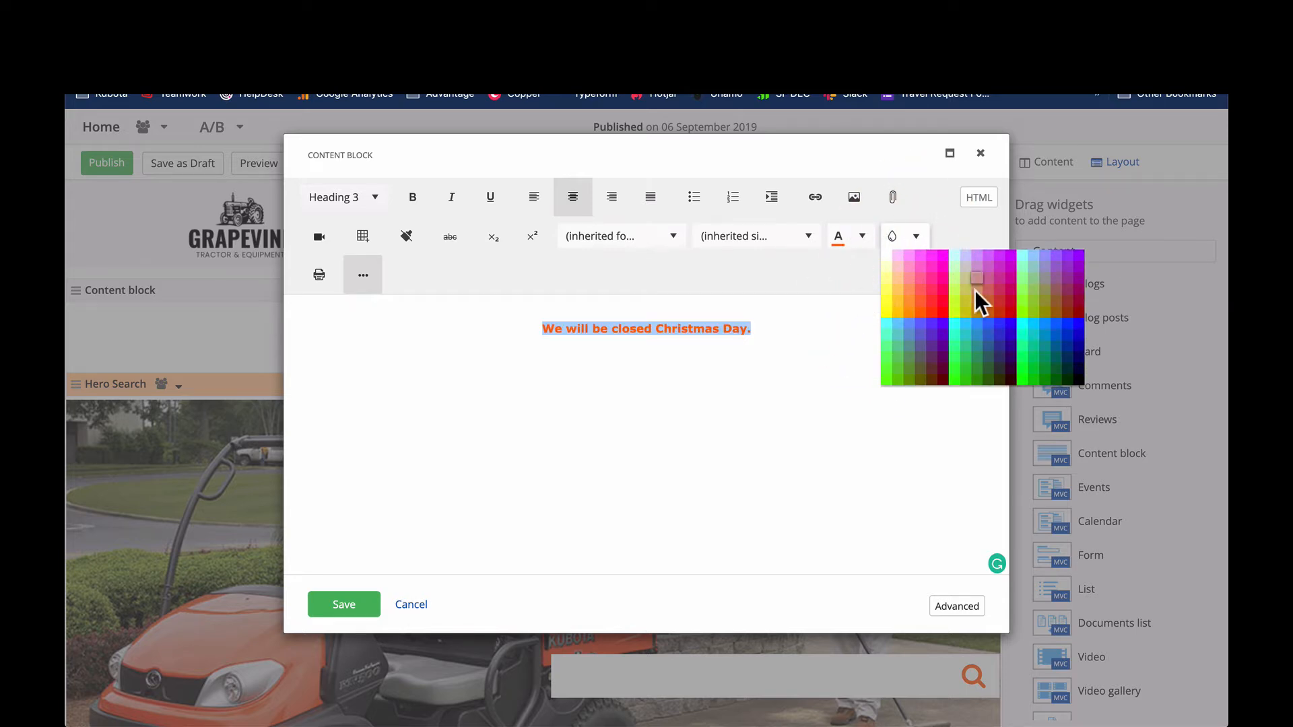
click(793, 412)
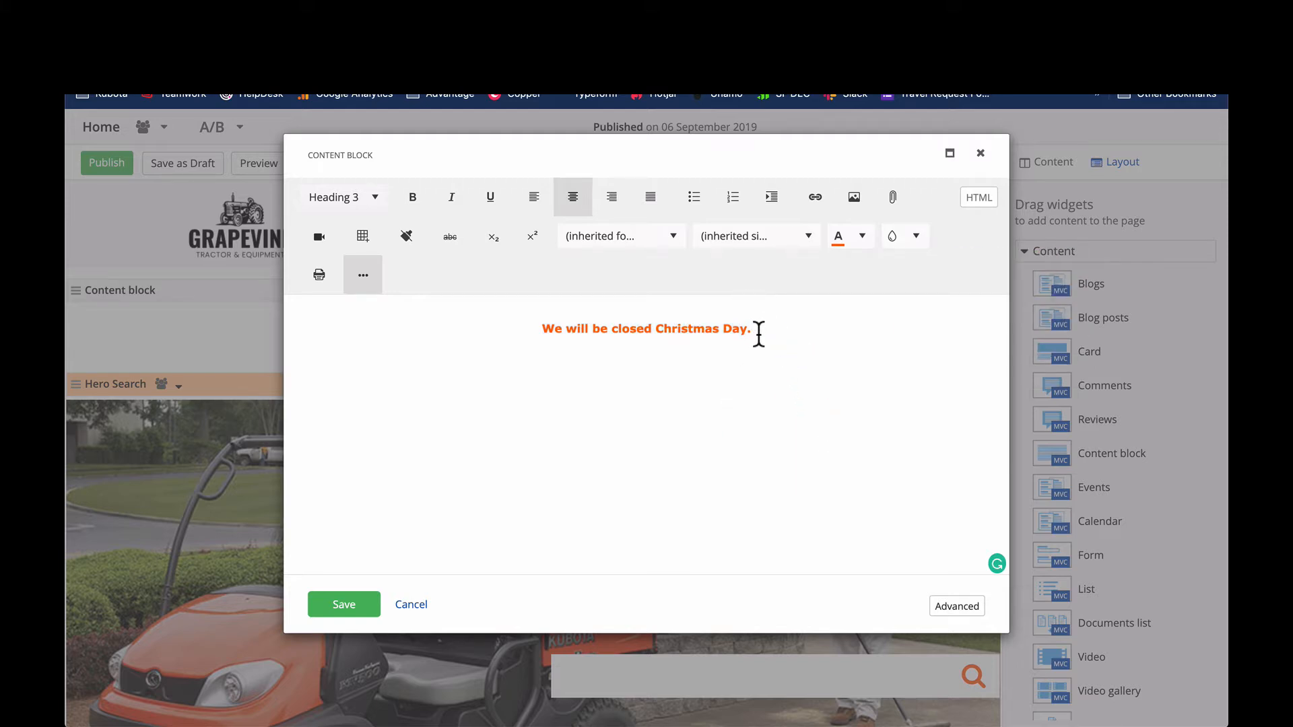
drag(754, 330, 524, 337)
triple_click(687, 326)
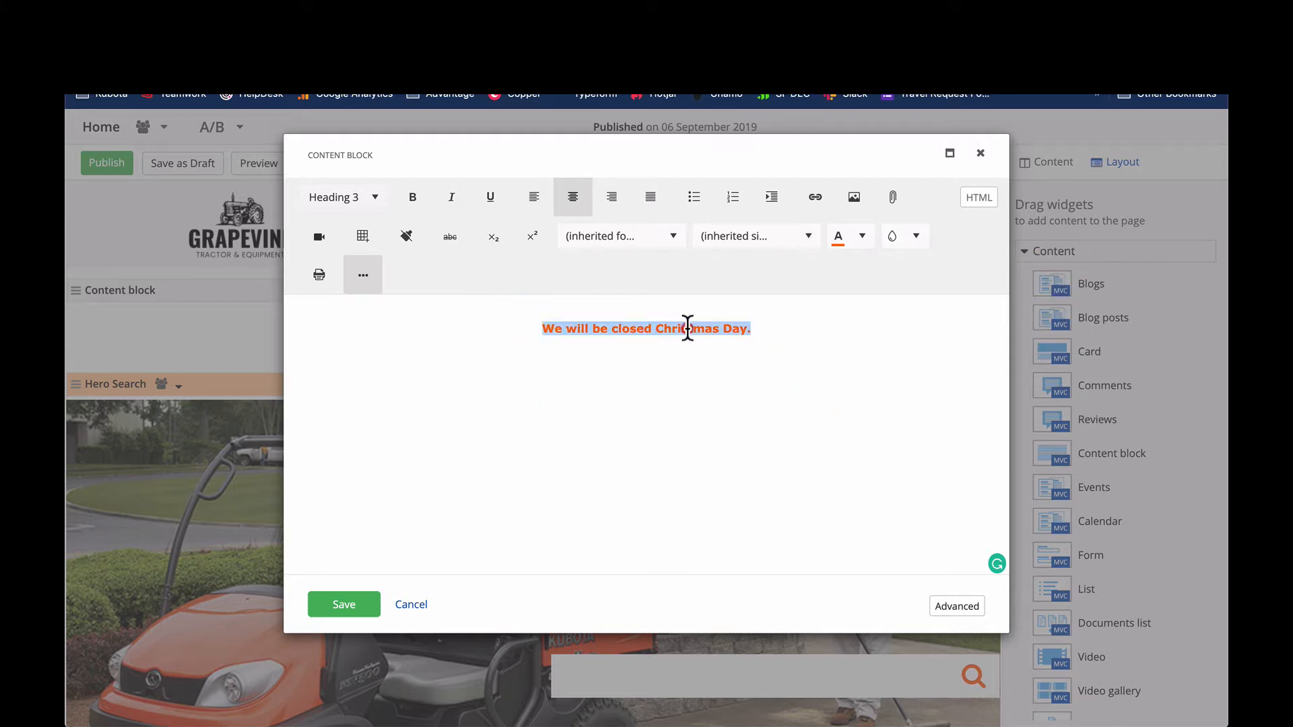
click(543, 330)
text(.)
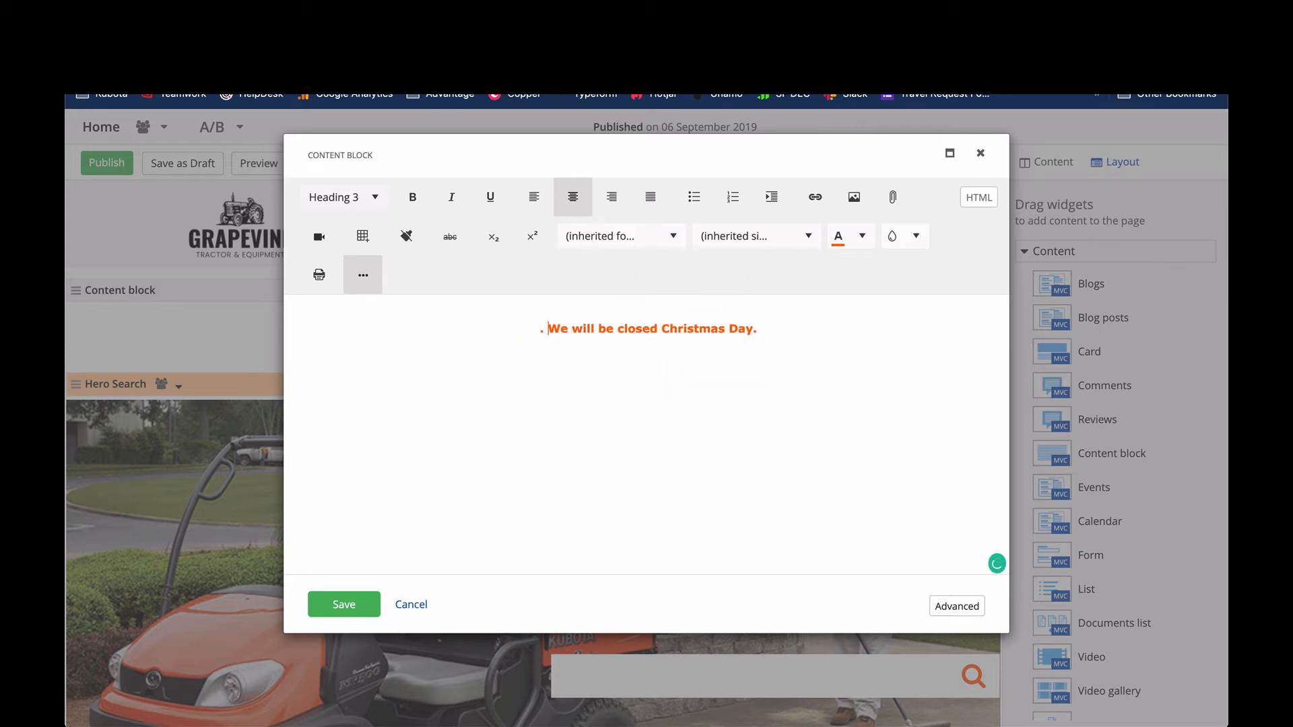
key(BackSpace)
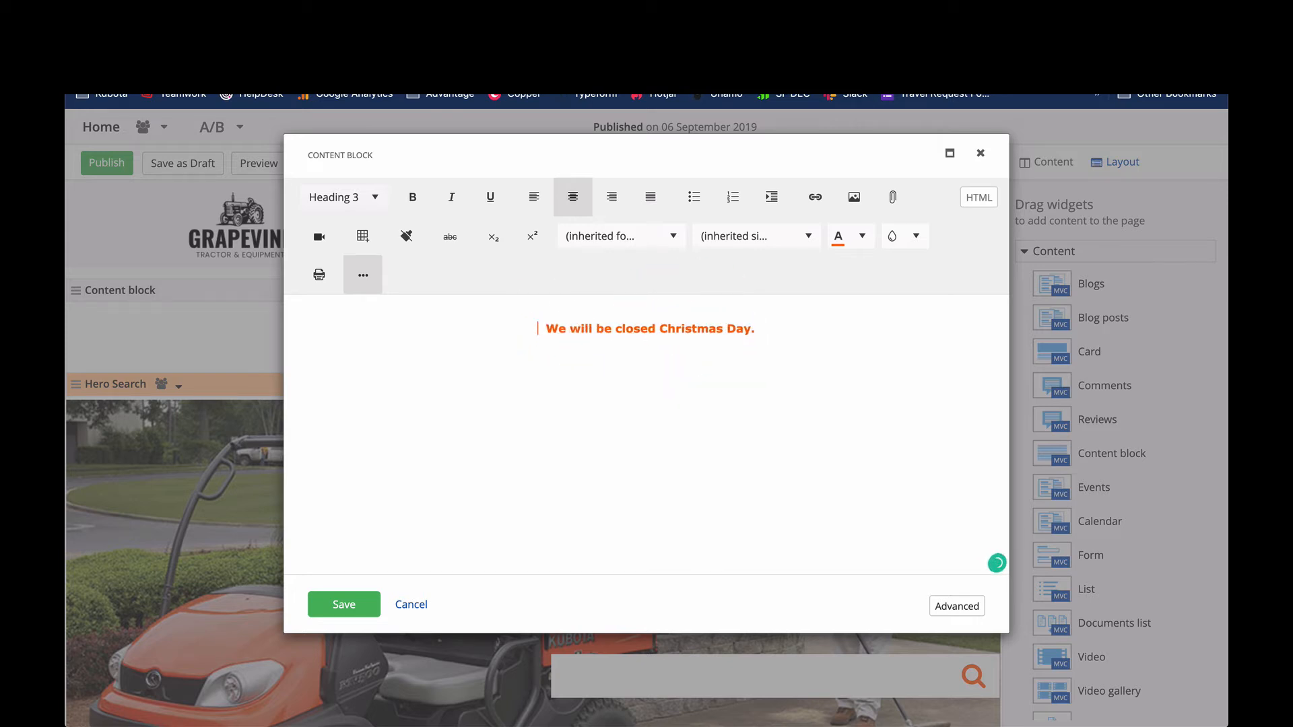
key(Delete)
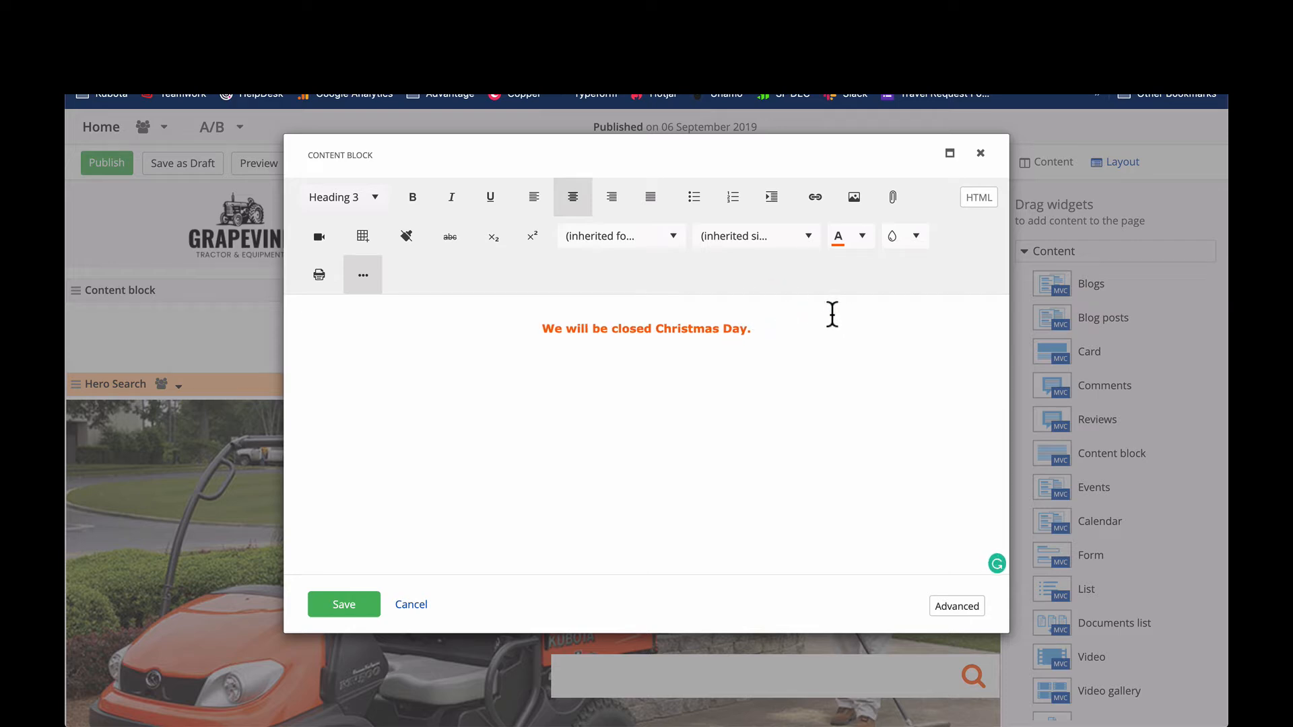
- Give the whole closing notice an orange background and white text, and save the content block
key(ctrl+a)
click(917, 237)
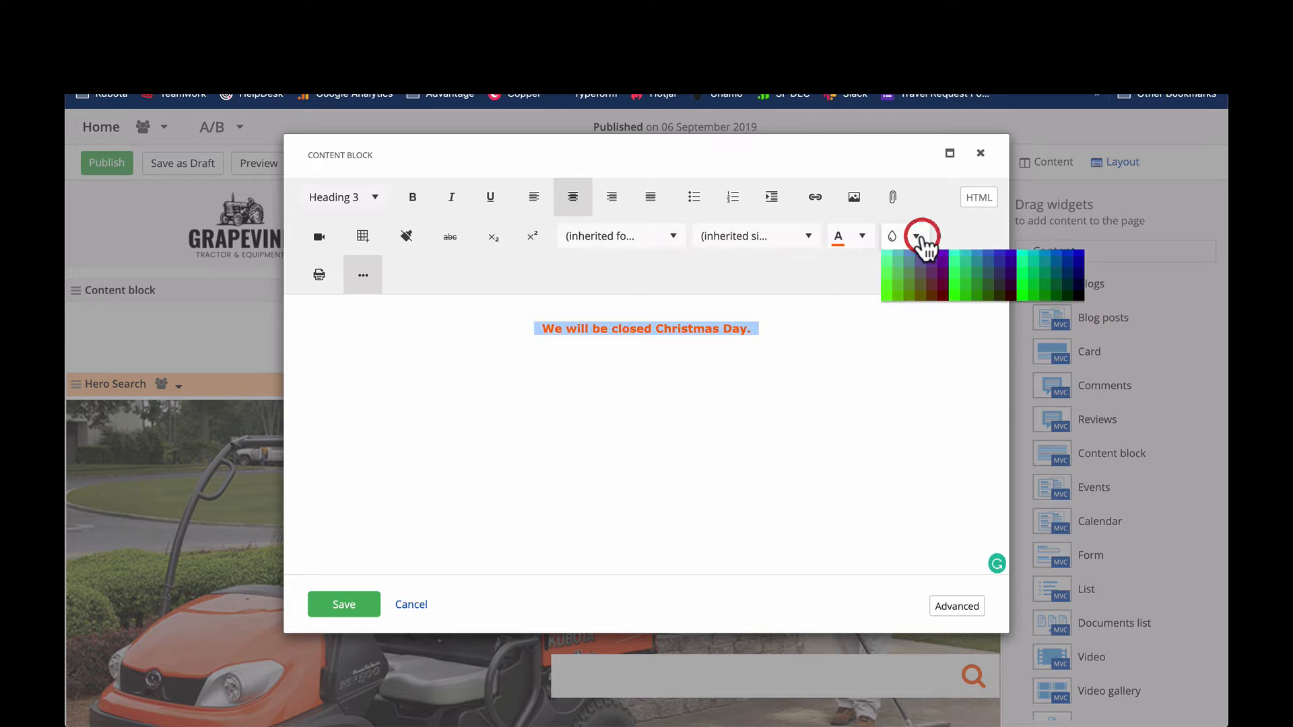
click(923, 306)
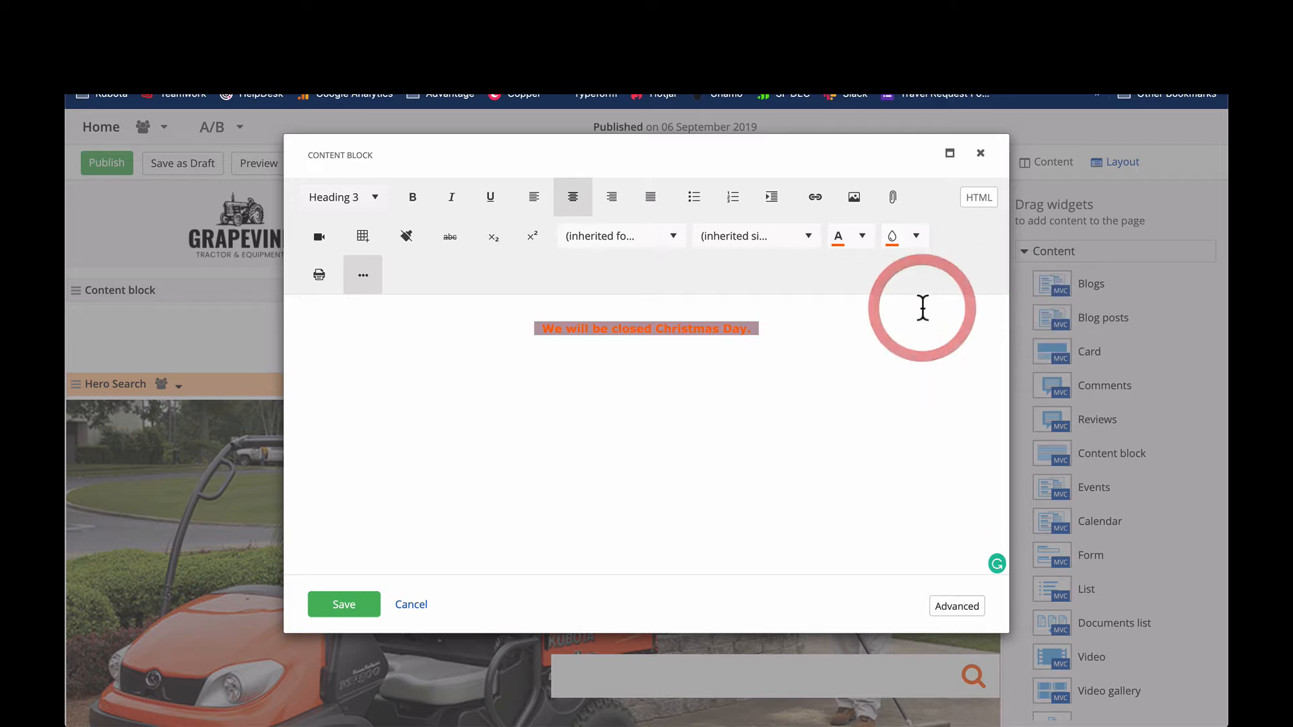
click(863, 238)
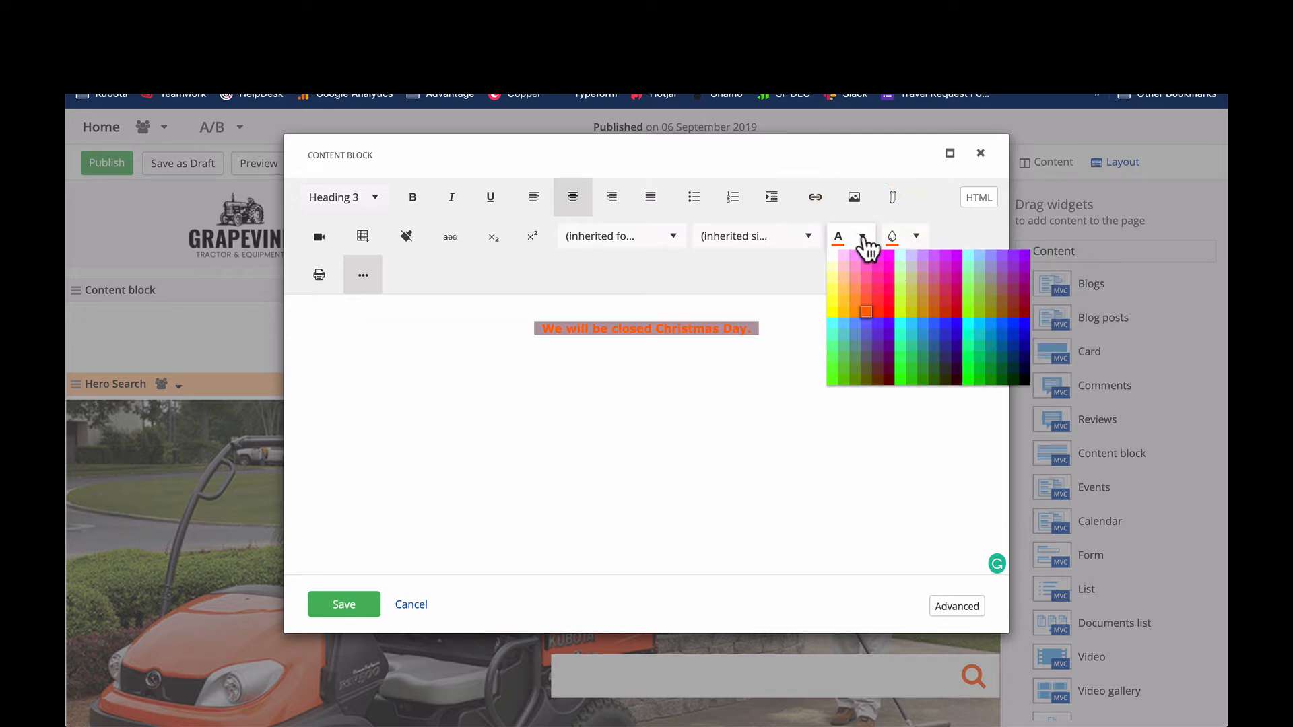
click(830, 253)
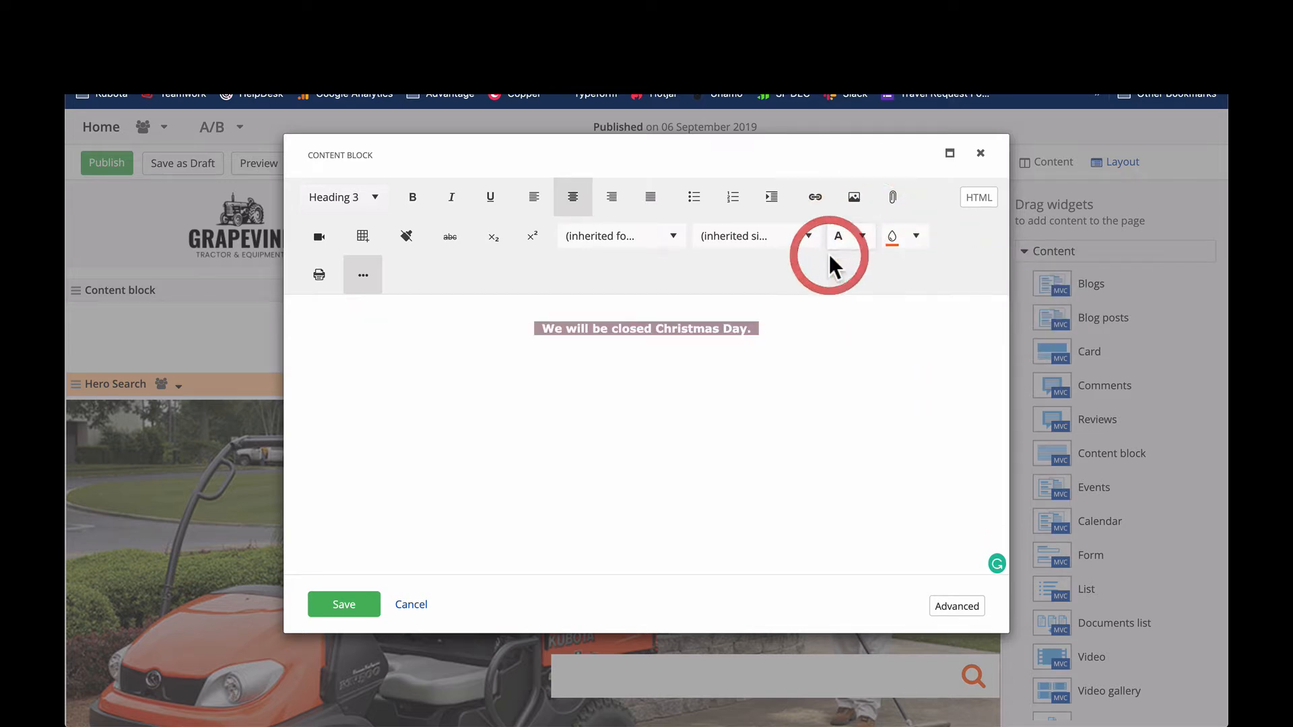
click(764, 360)
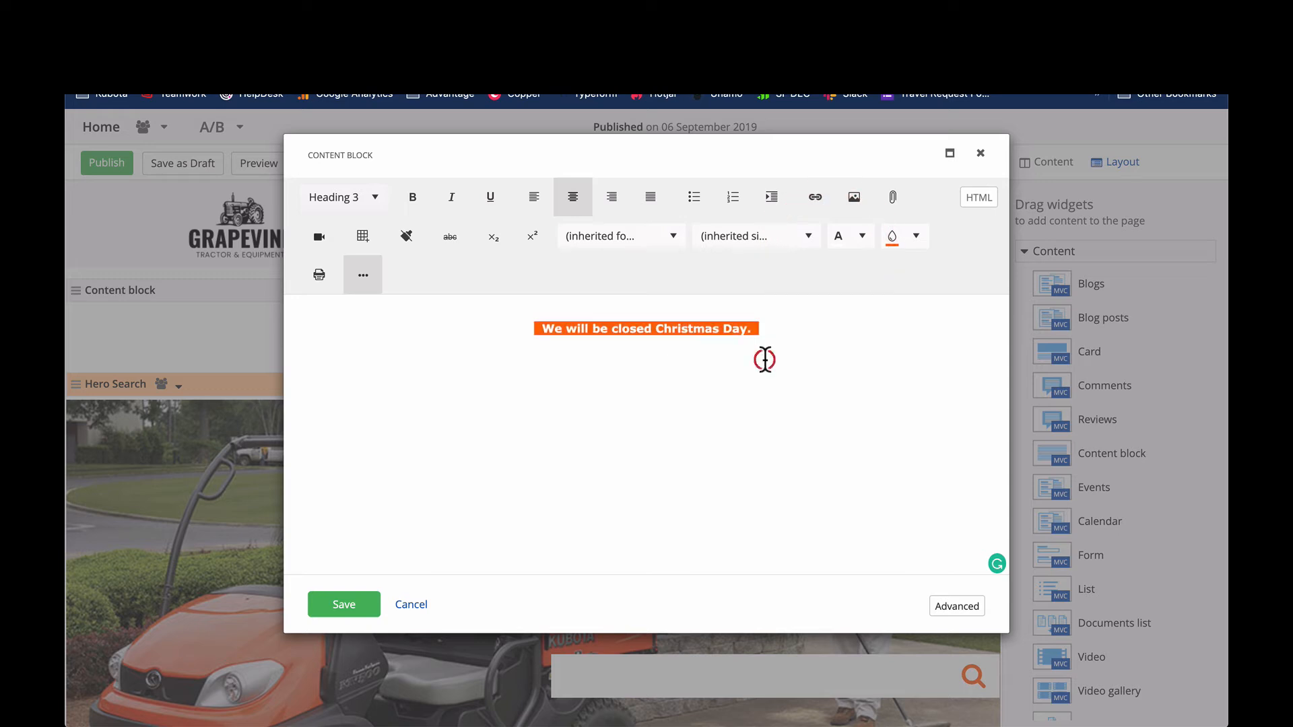
click(353, 606)
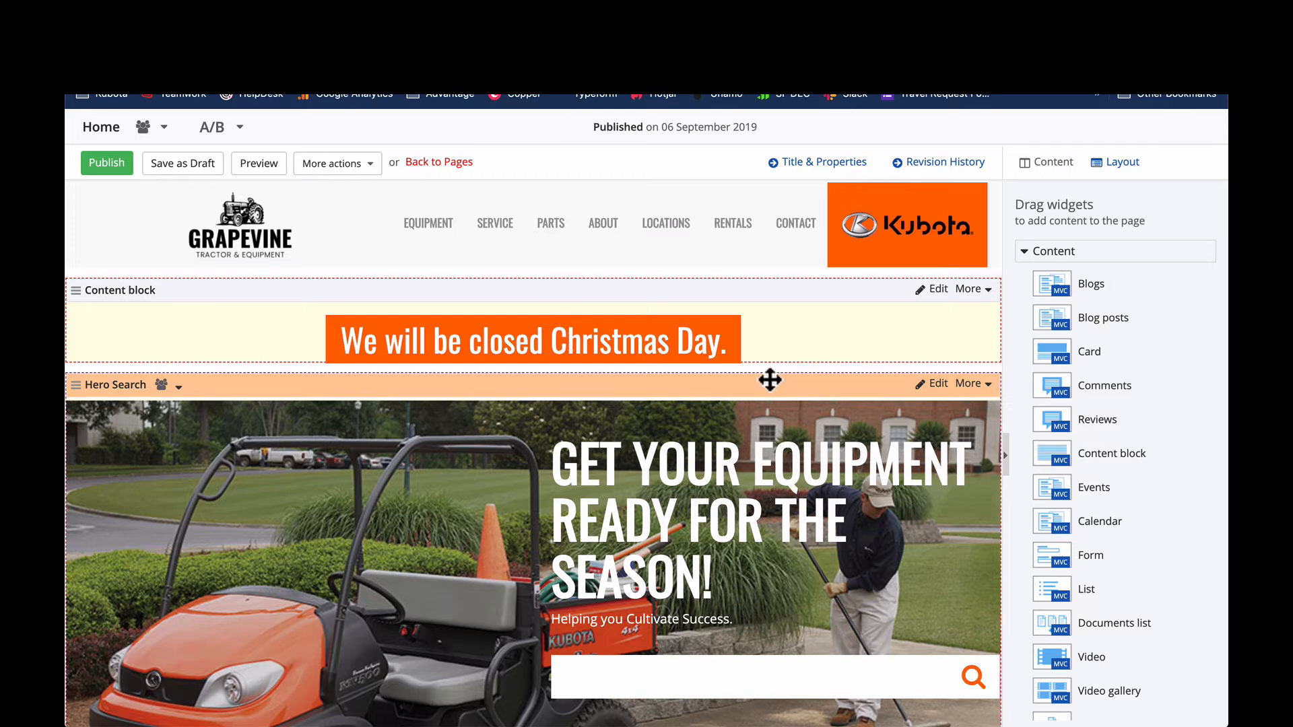
- Delete the content block with the Christmas closing notice from the page
drag(734, 338, 327, 330)
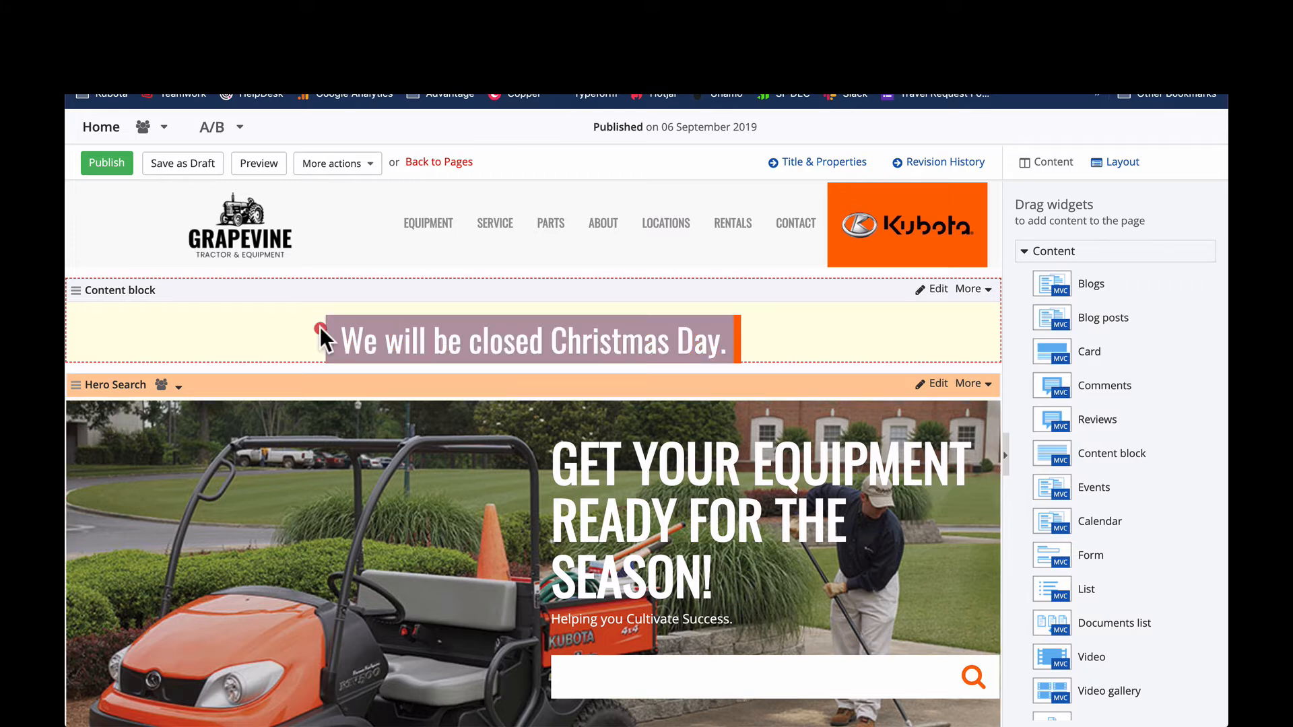
click(397, 330)
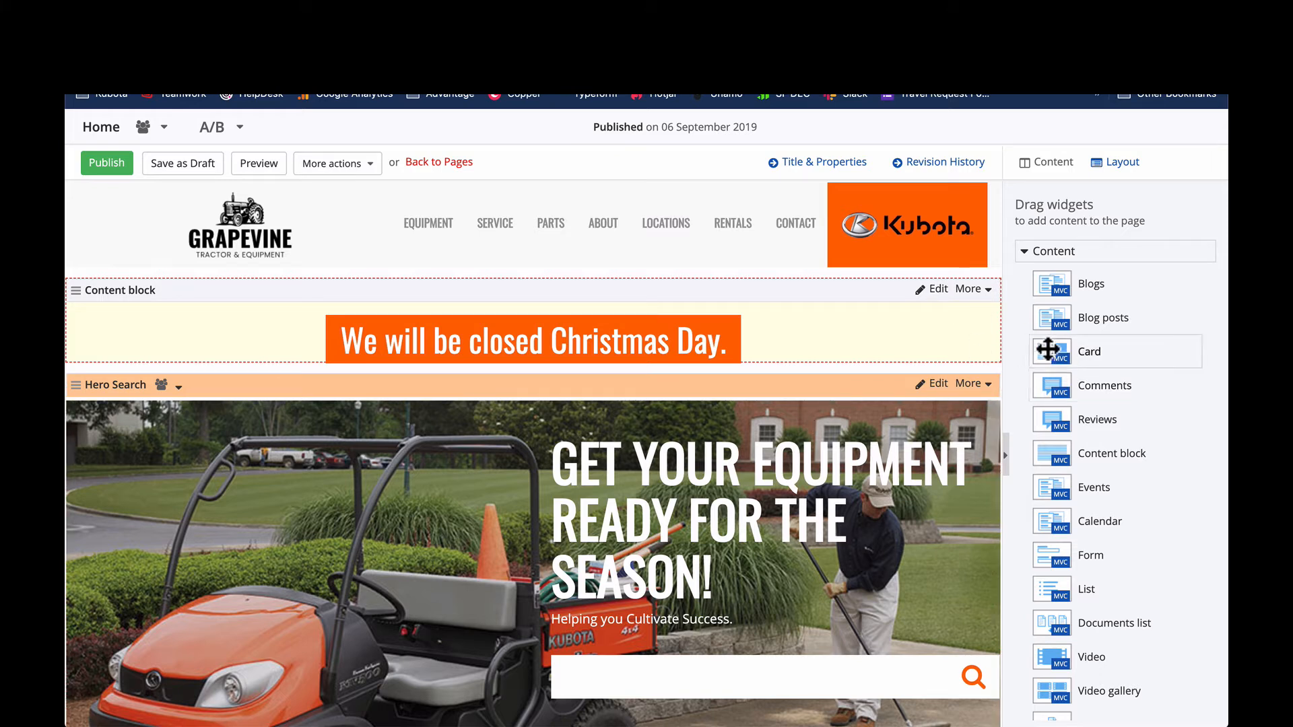
click(971, 289)
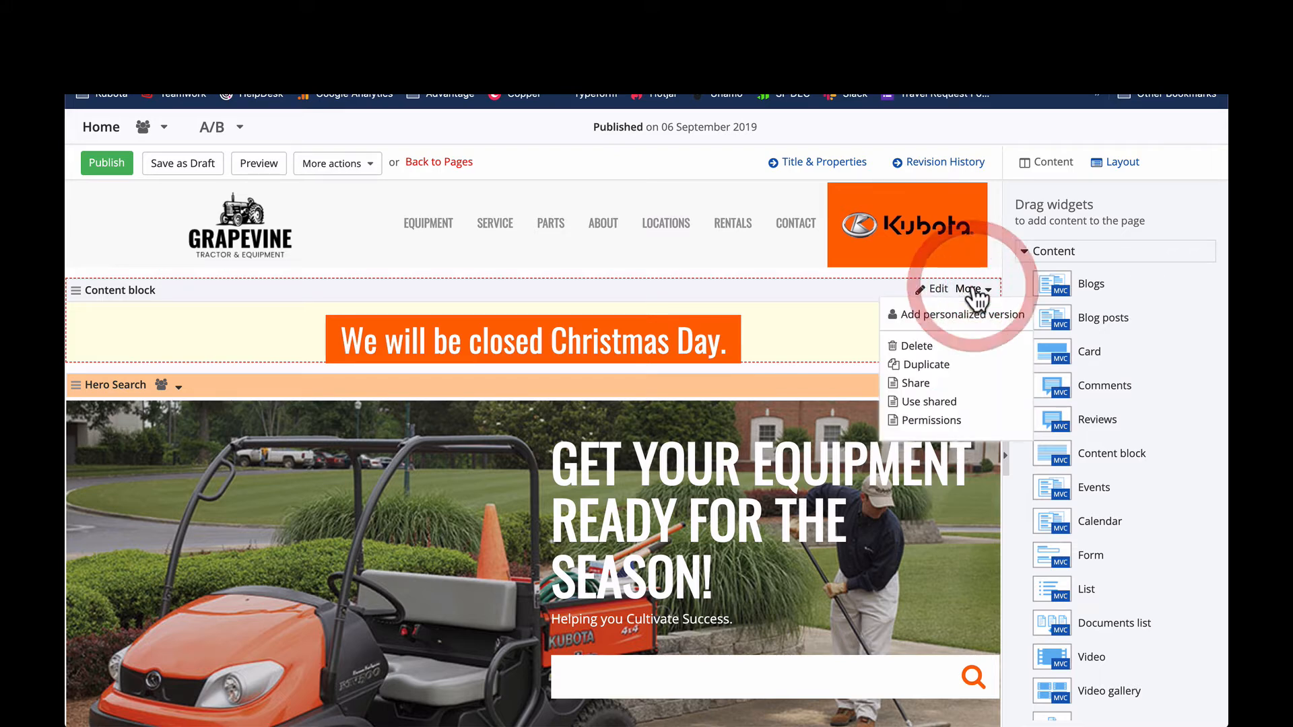
click(968, 347)
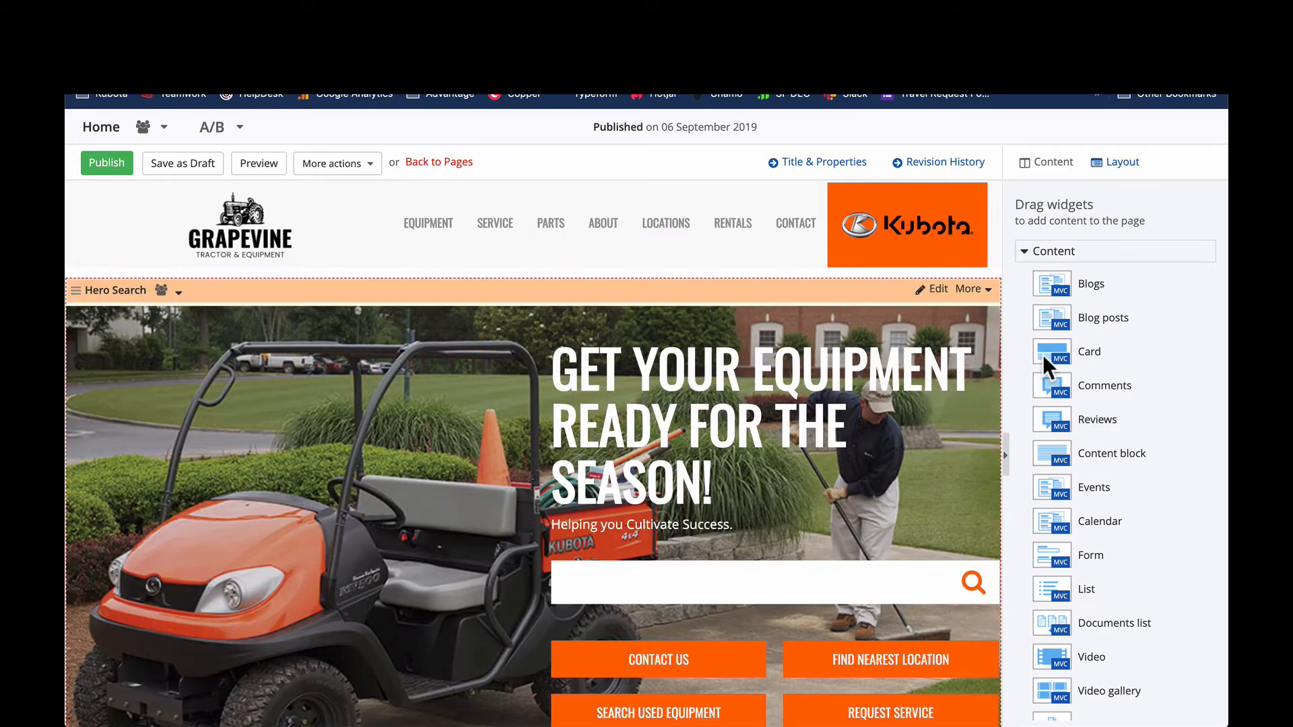
- Add a Card widget above the Hero Search and set its heading to "Happy Holidays!"
drag(1121, 361, 606, 326)
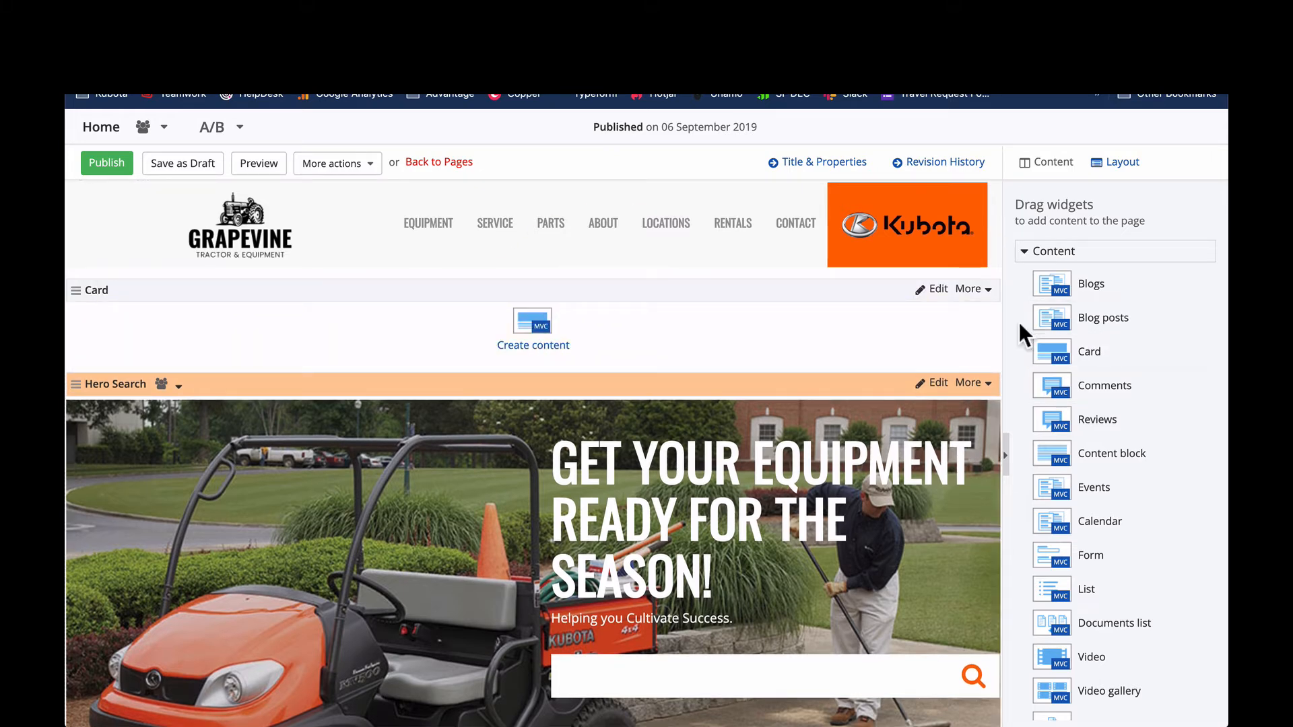
click(533, 330)
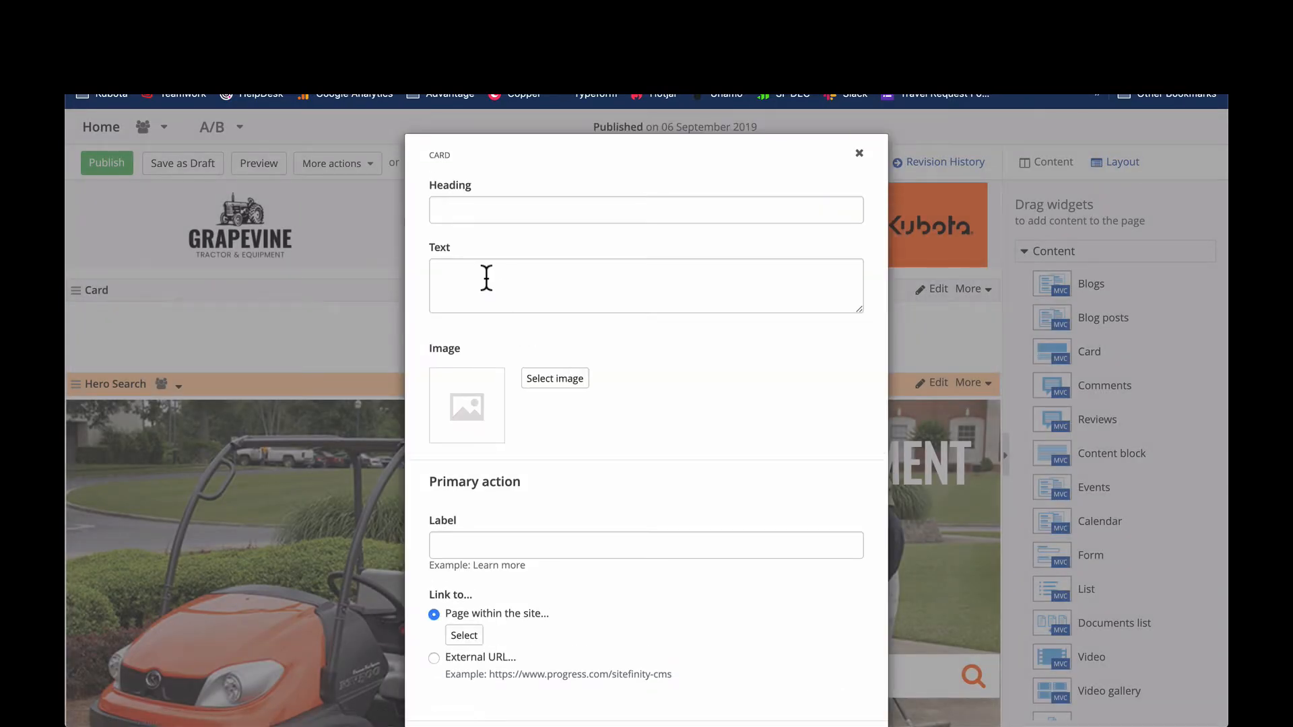
click(494, 208)
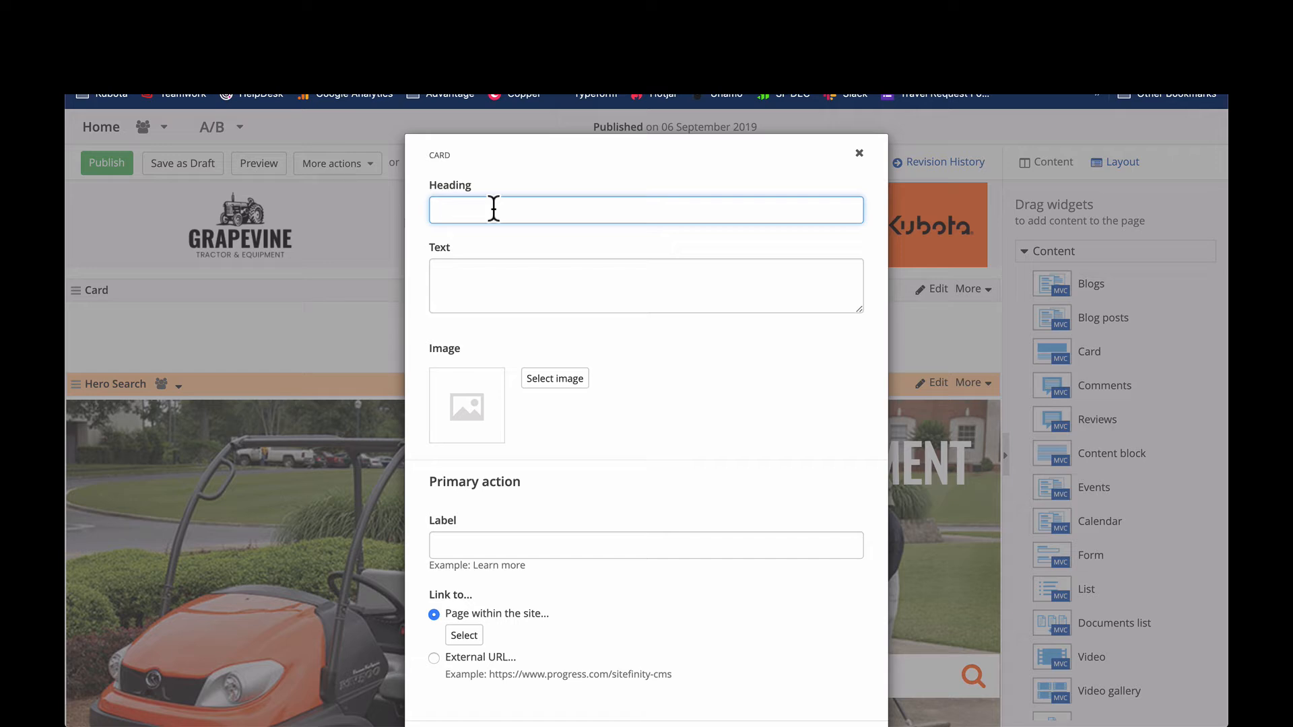
text(Happy Holidays!)
- Set the card's text to "We will be closed on Christmas Eve and Christmas Day."
click(528, 280)
text(W)
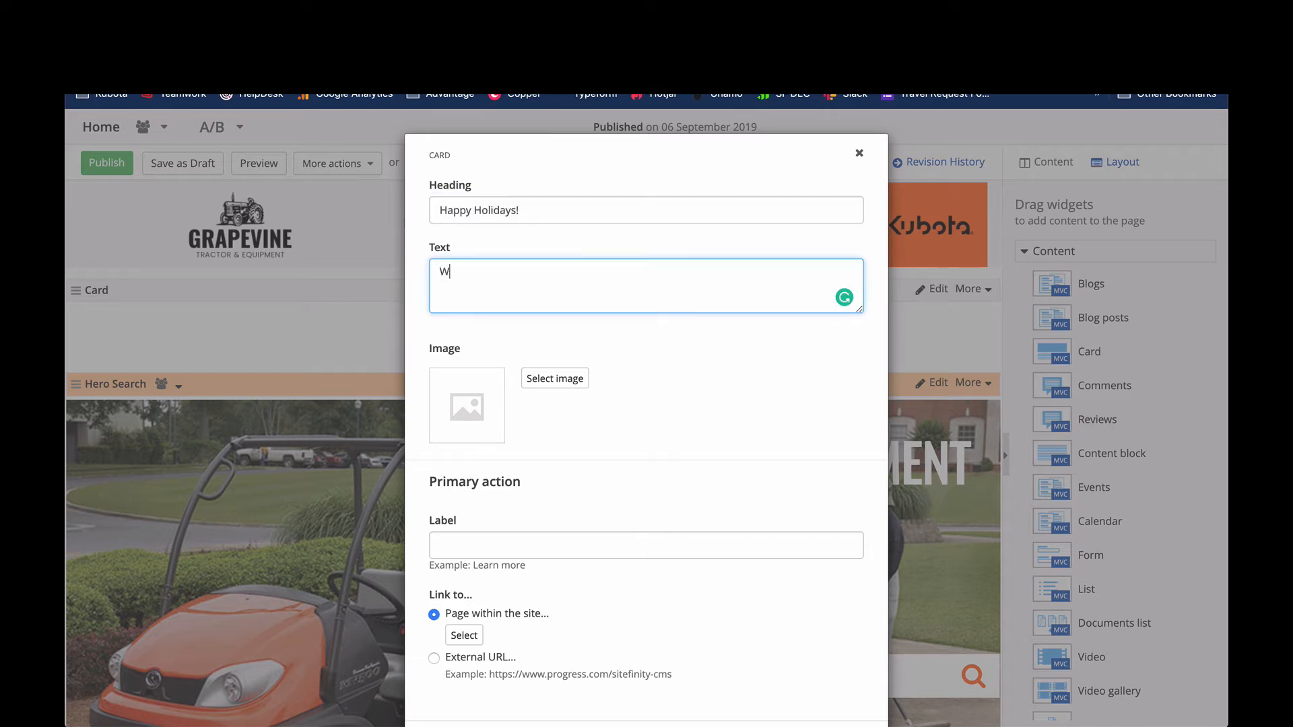
text(e will a)
key(BackSpace)
text(be closed on Chjrist)
text(ristmas)
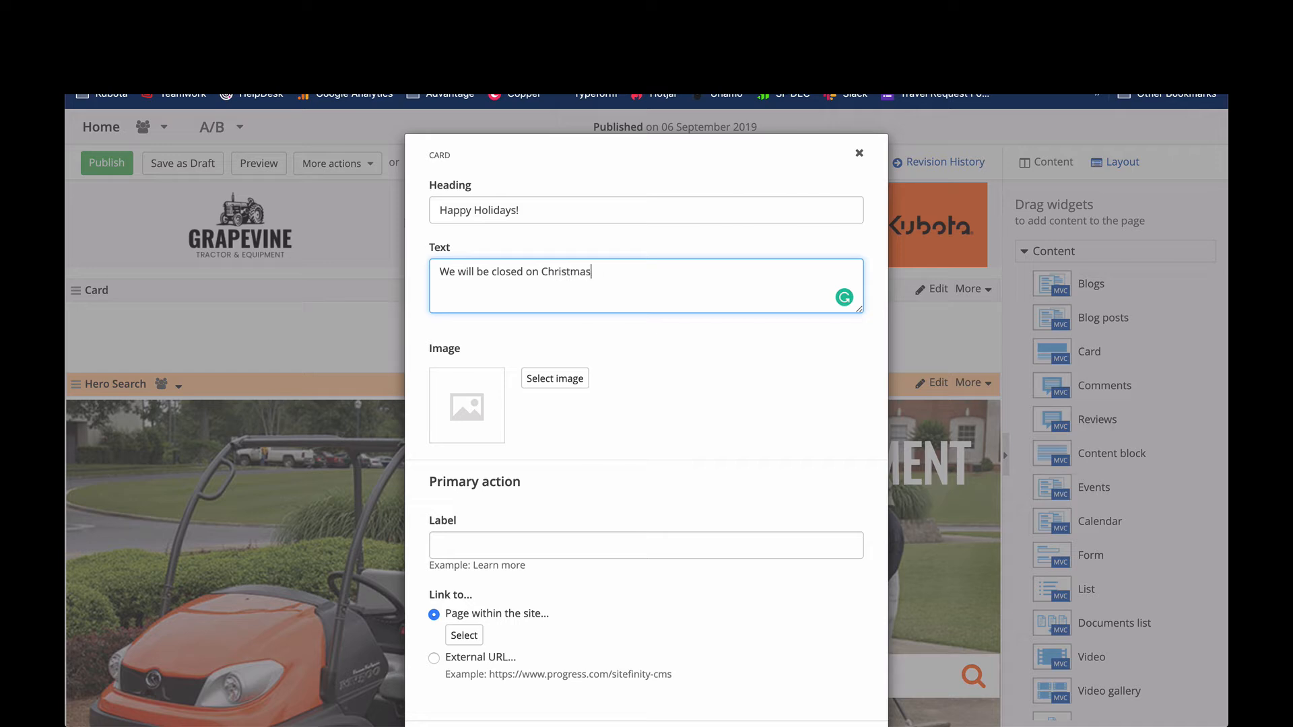
text( Eve and Christmas Day.)
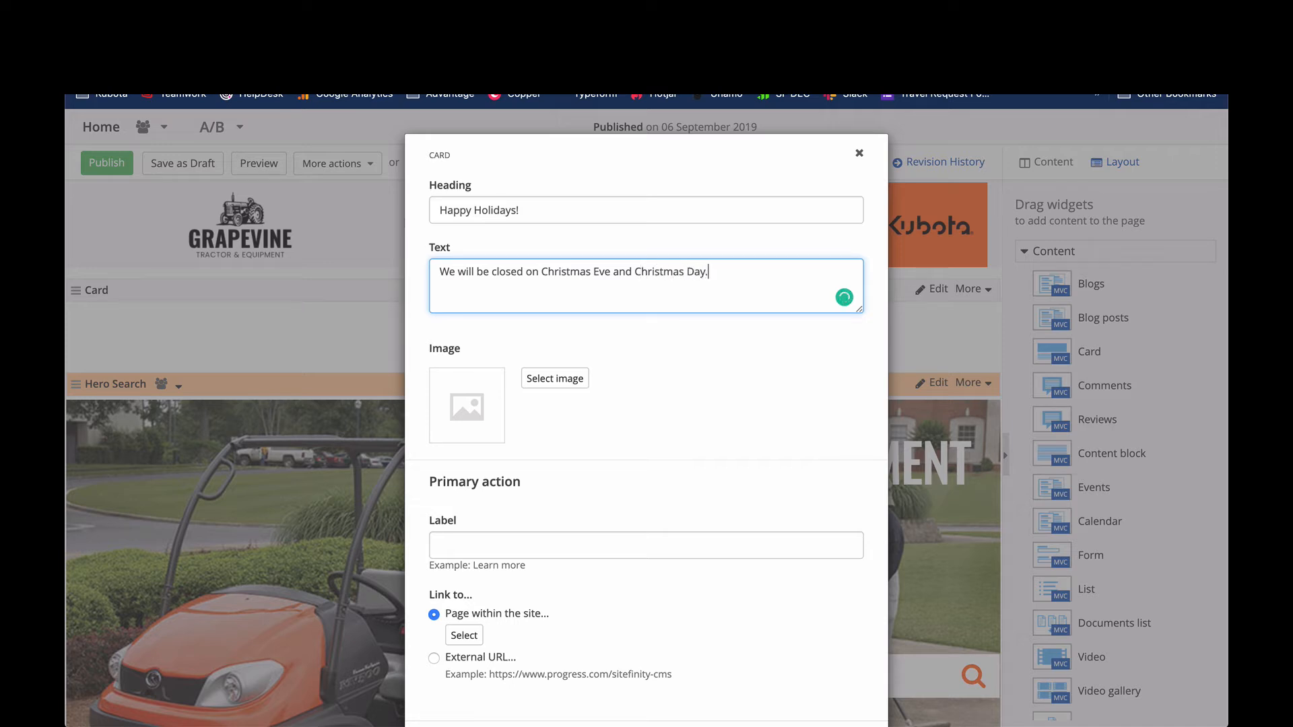
- Review the card's primary action and template choices, keep the Card template, and save the card
scroll(559, 373, down, 1)
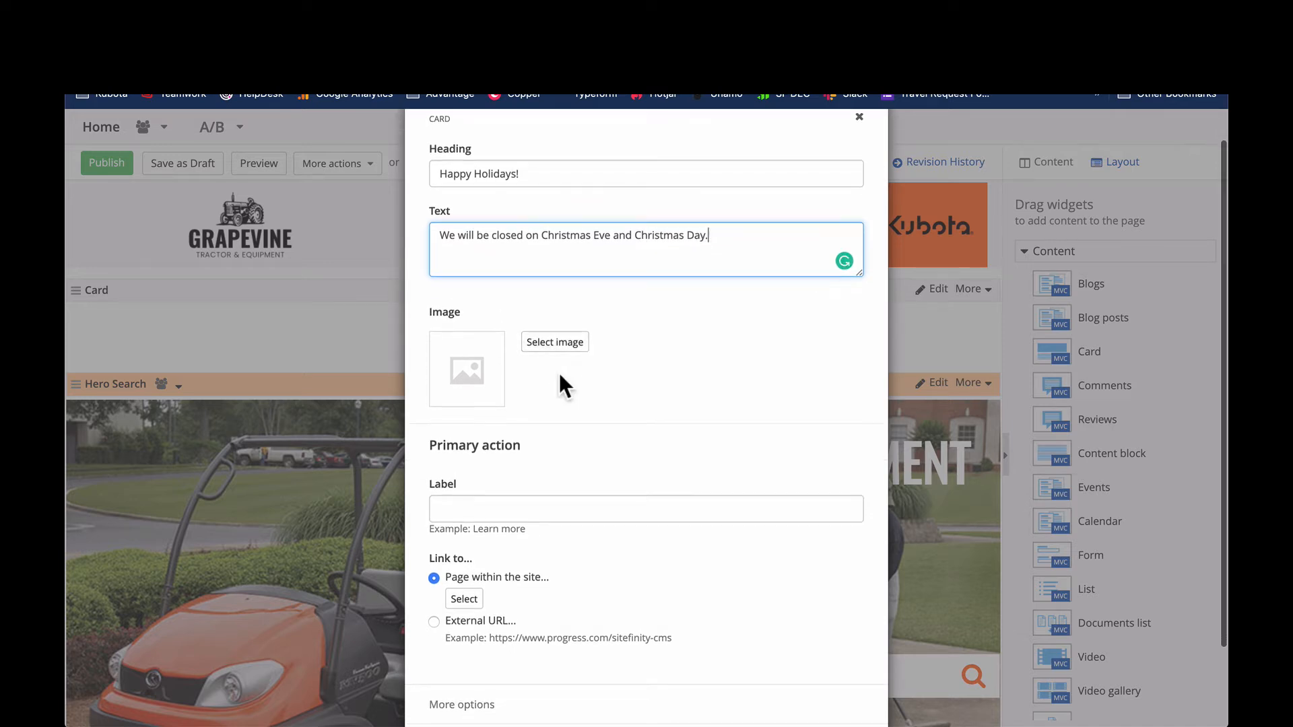
scroll(512, 323, down, 2)
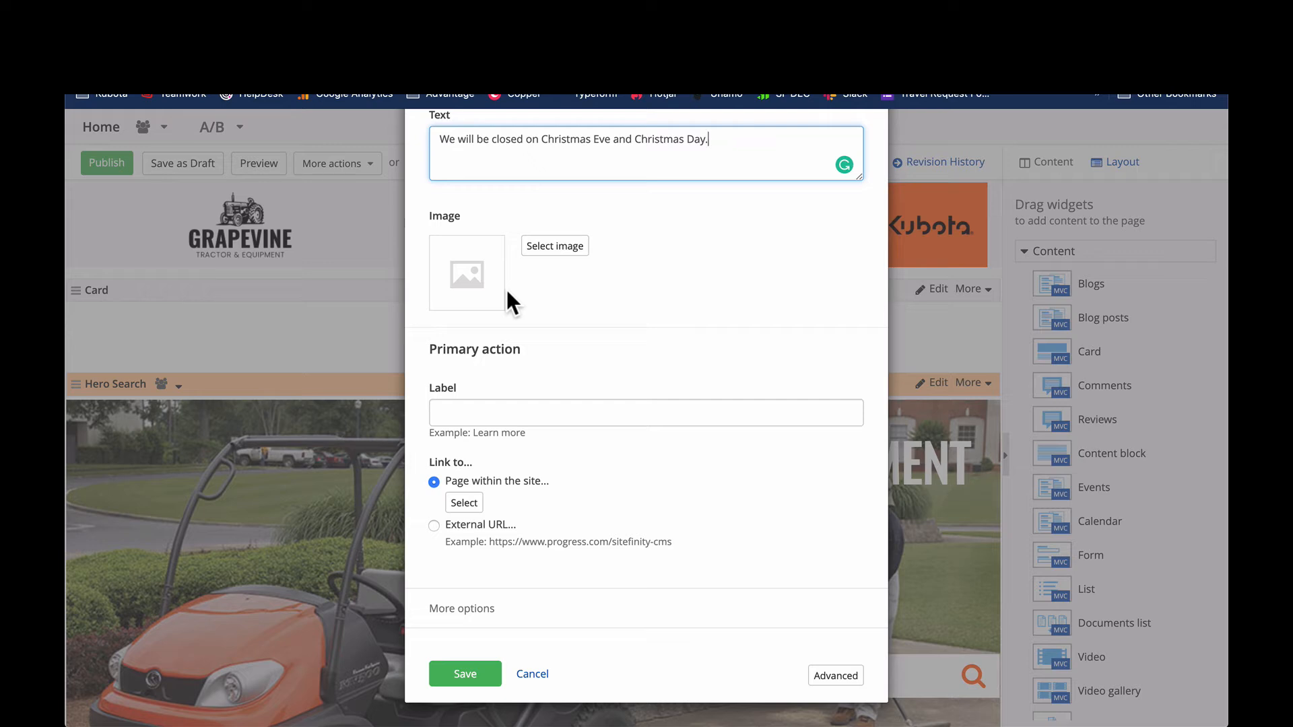
drag(496, 349, 455, 349)
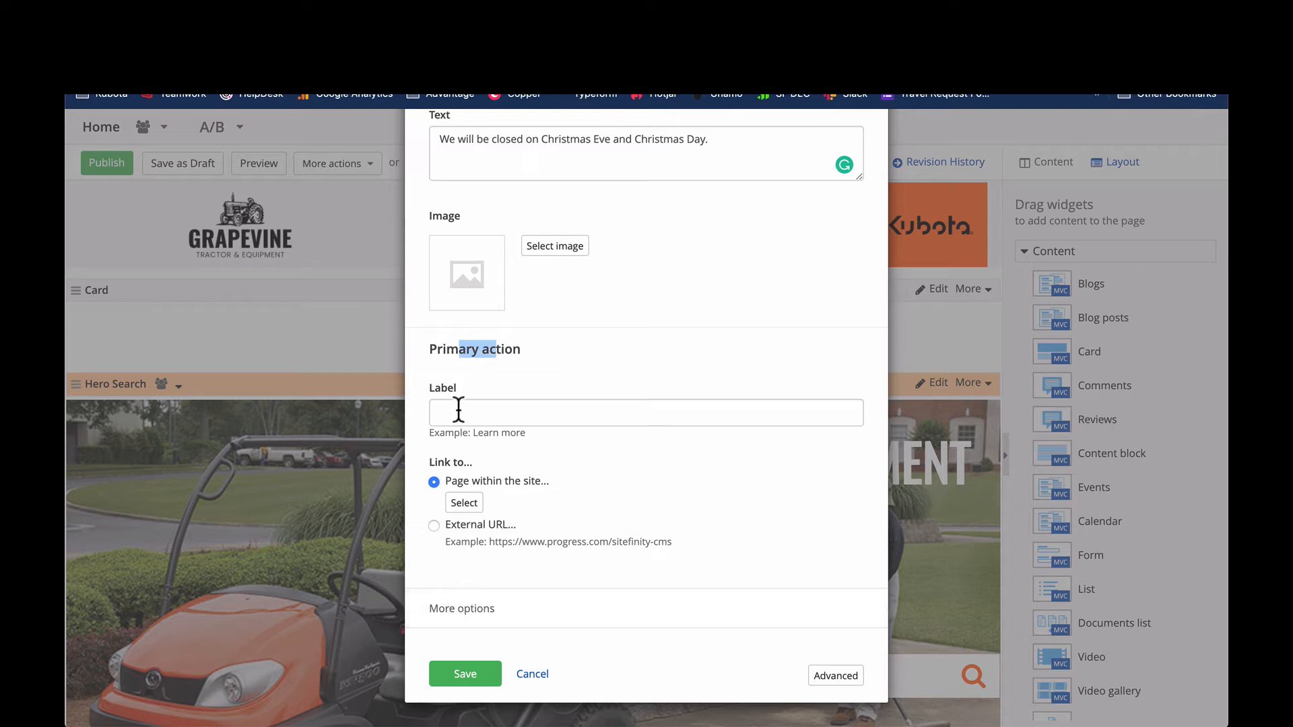
click(477, 402)
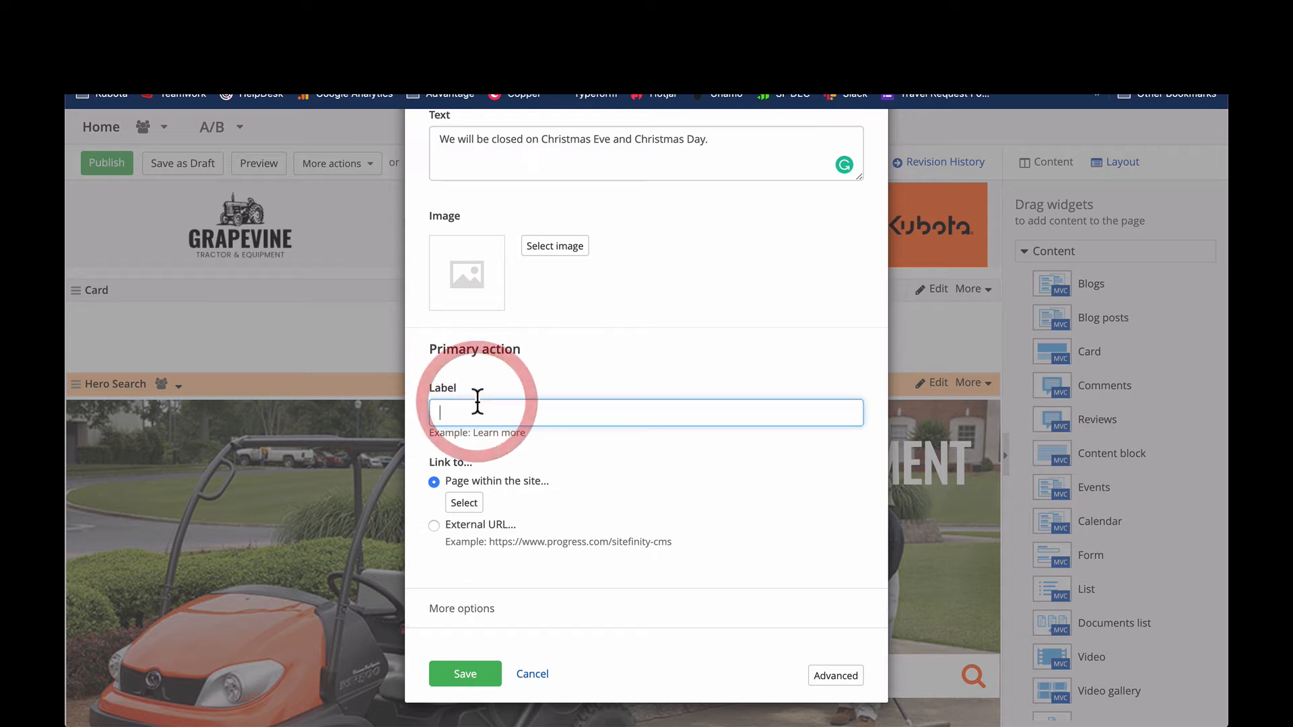
click(484, 621)
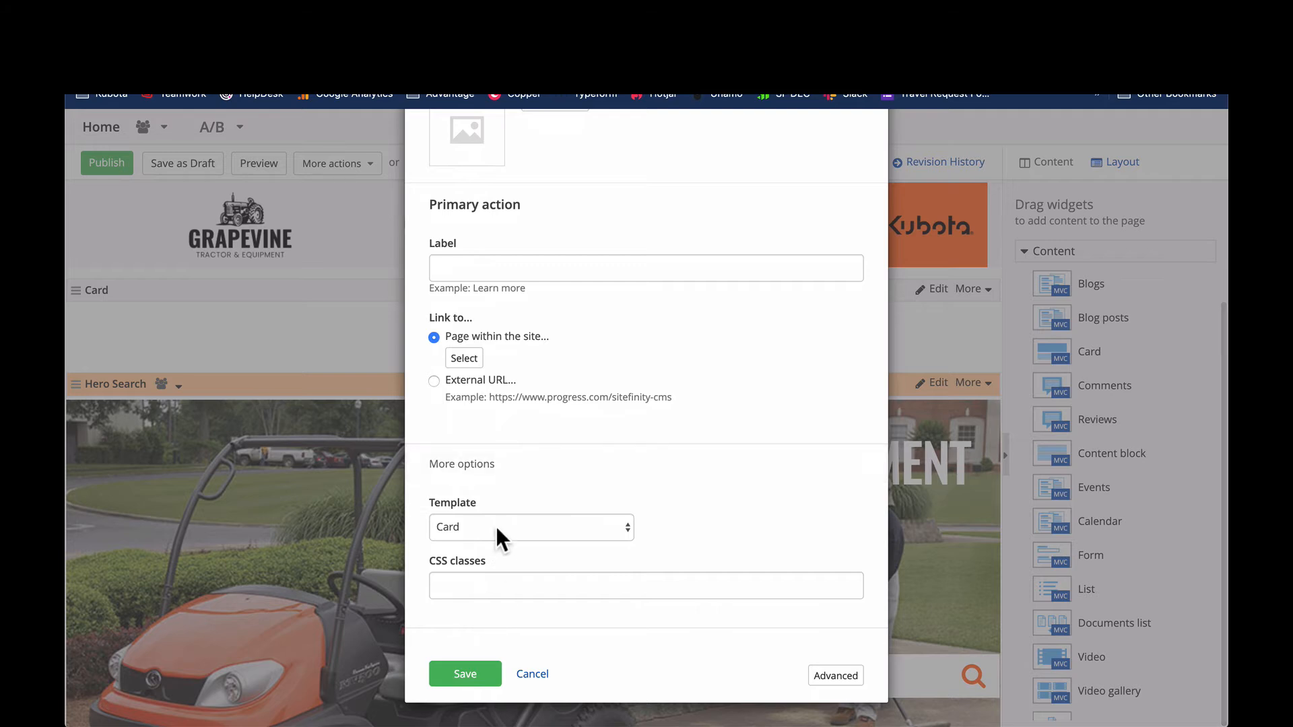
click(496, 527)
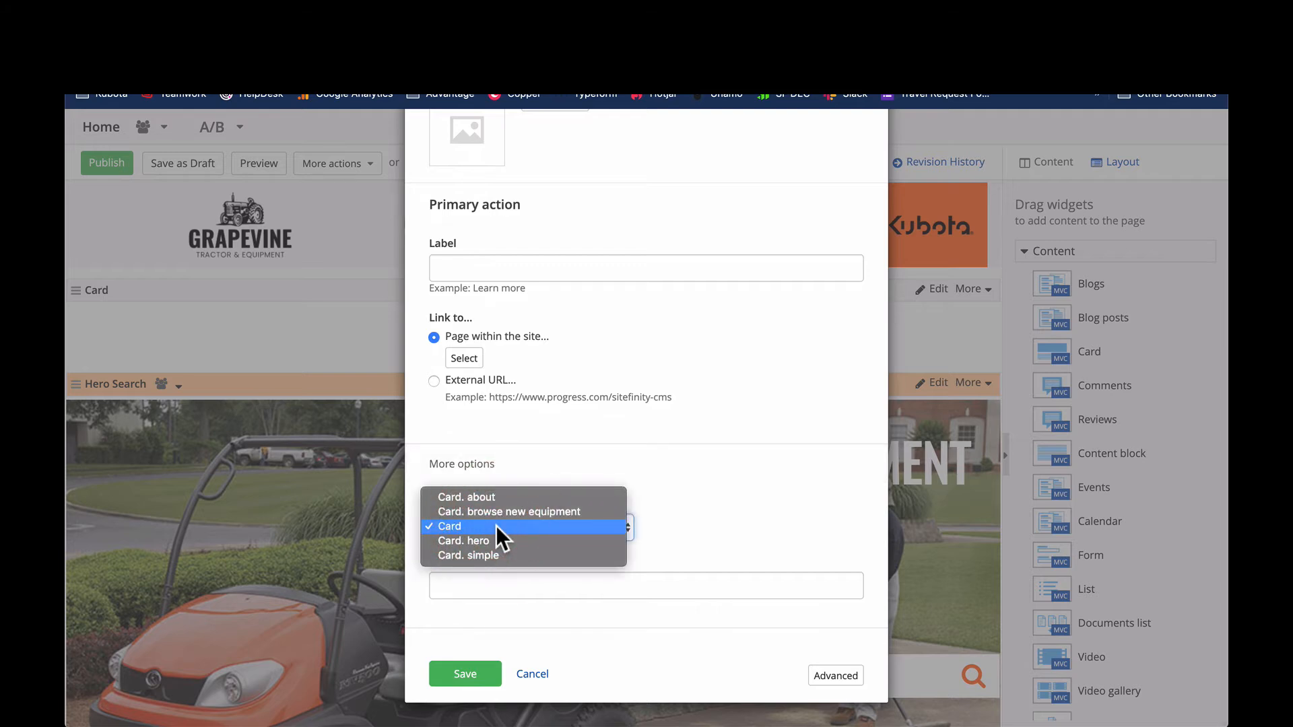
click(852, 554)
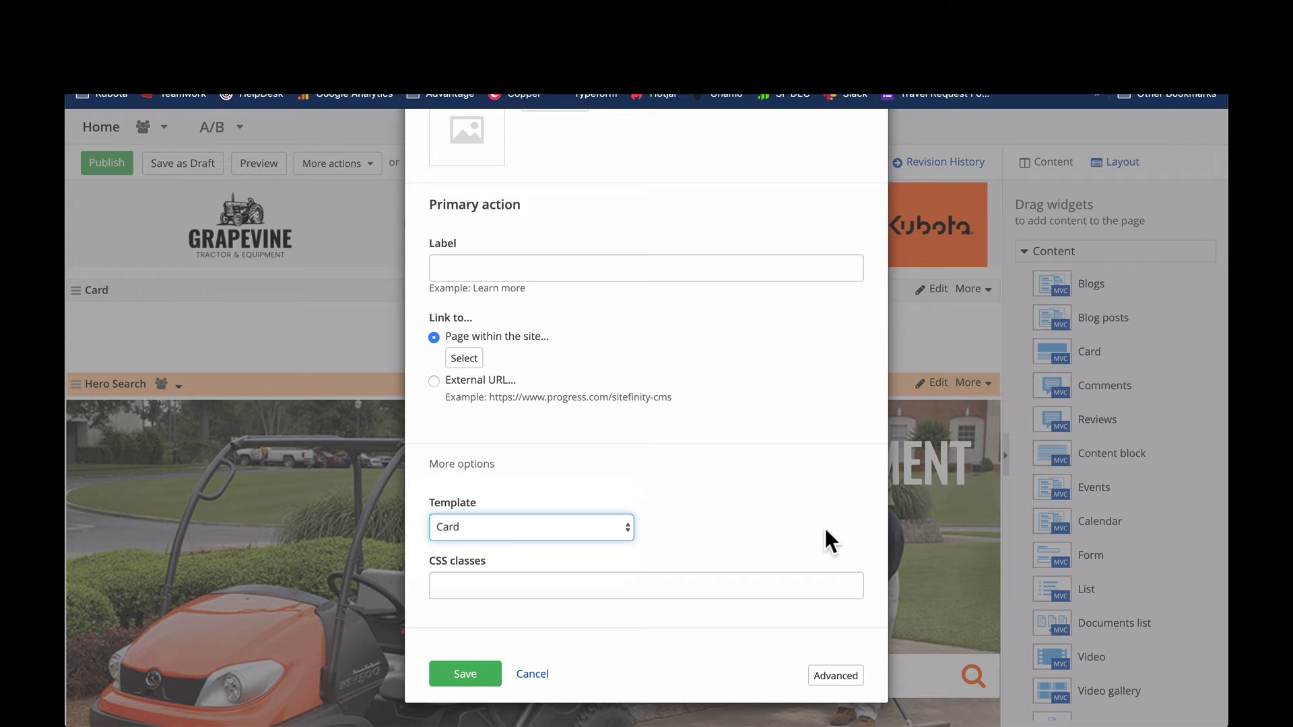
click(476, 679)
scroll(516, 492, down, 5)
click(471, 670)
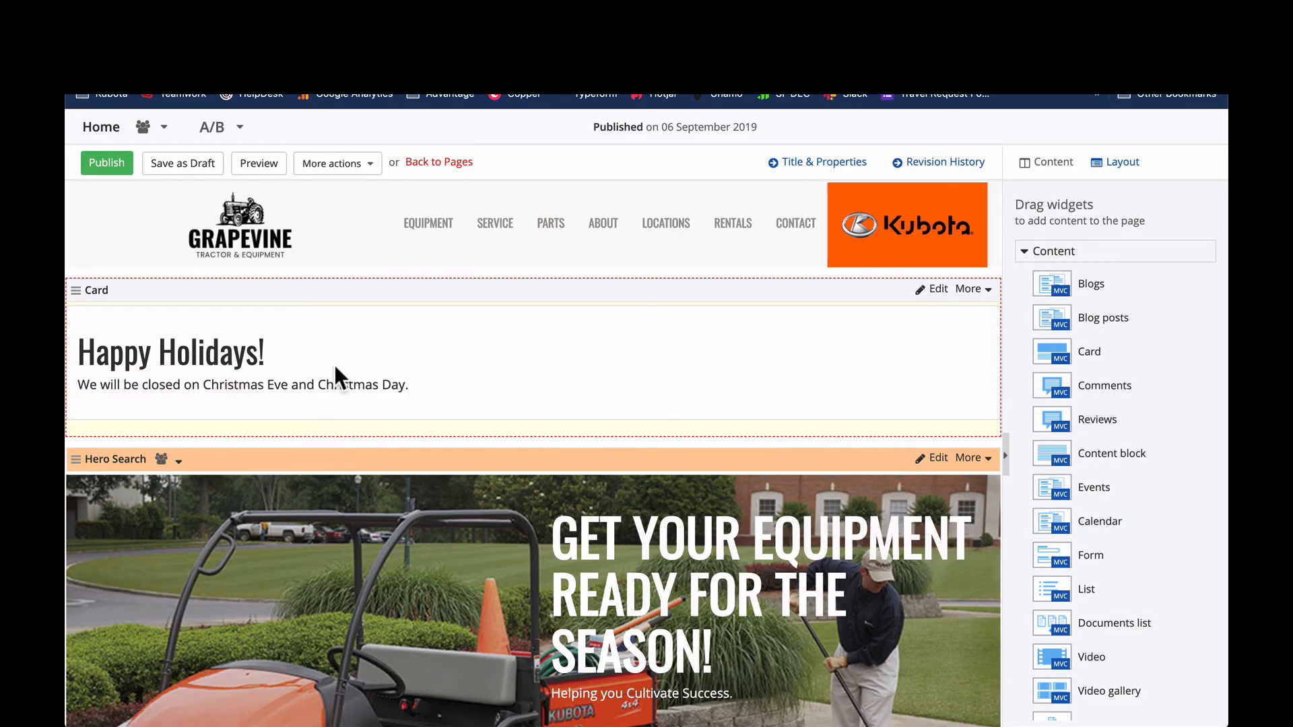
- Switch the holiday card's template to "Card. about" and save it
click(936, 290)
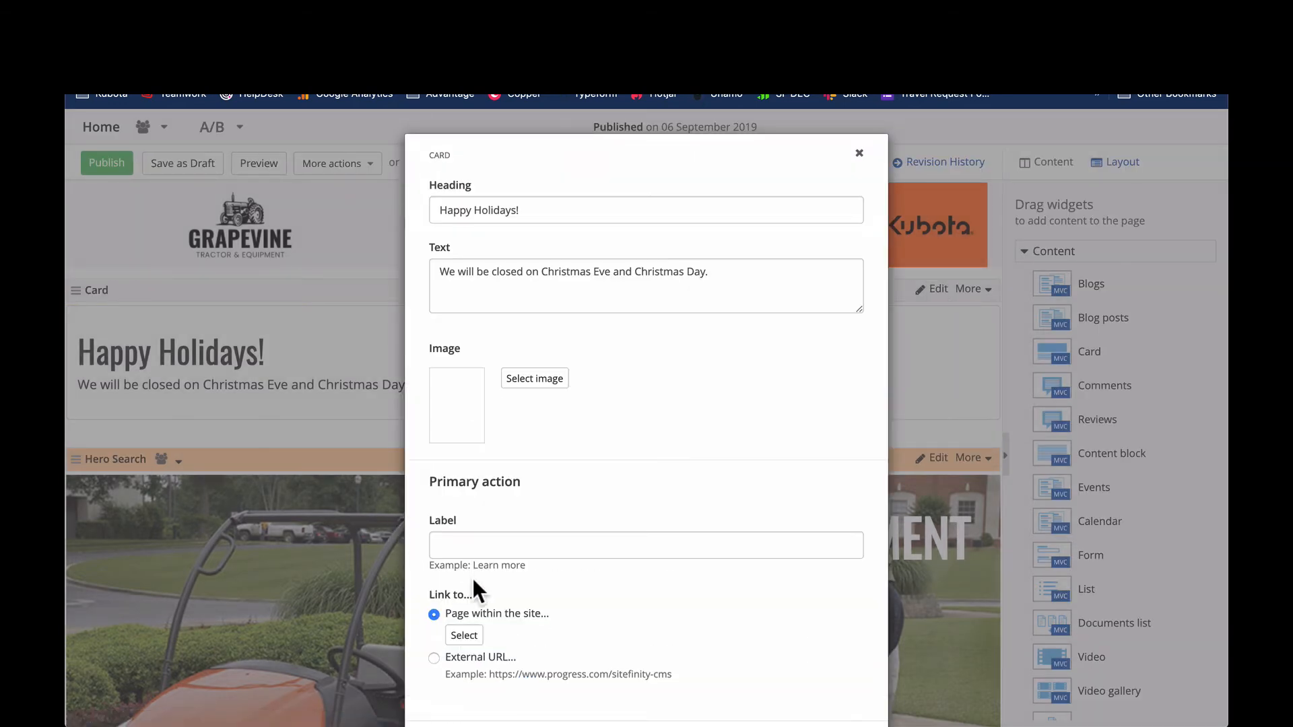
scroll(473, 593, down, 3)
click(473, 610)
scroll(473, 612, down, 2)
click(496, 532)
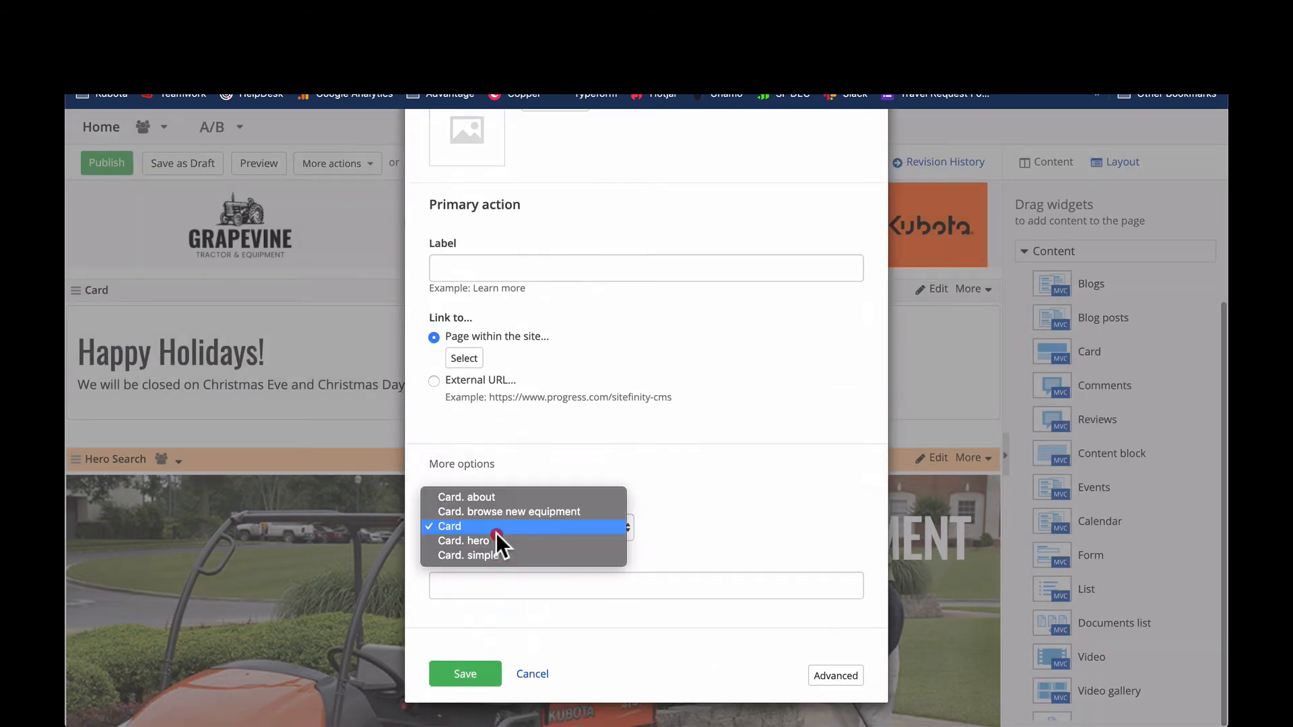
click(512, 496)
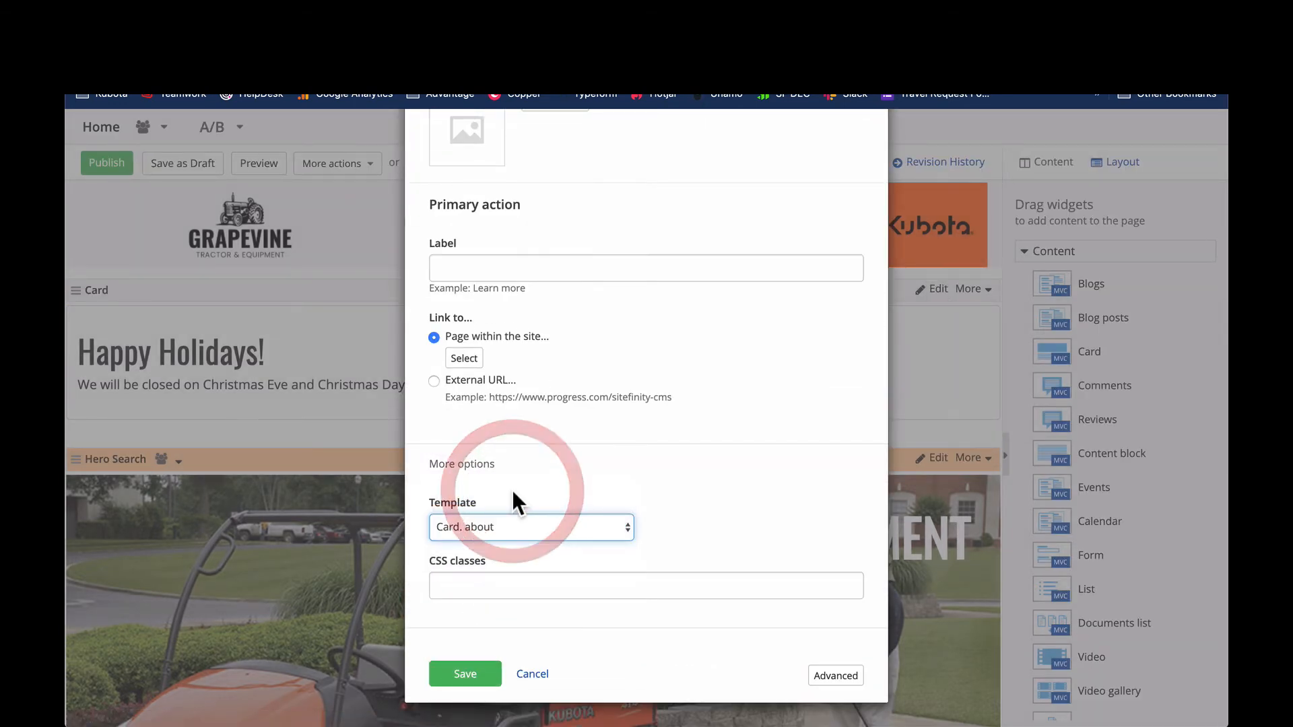
click(464, 676)
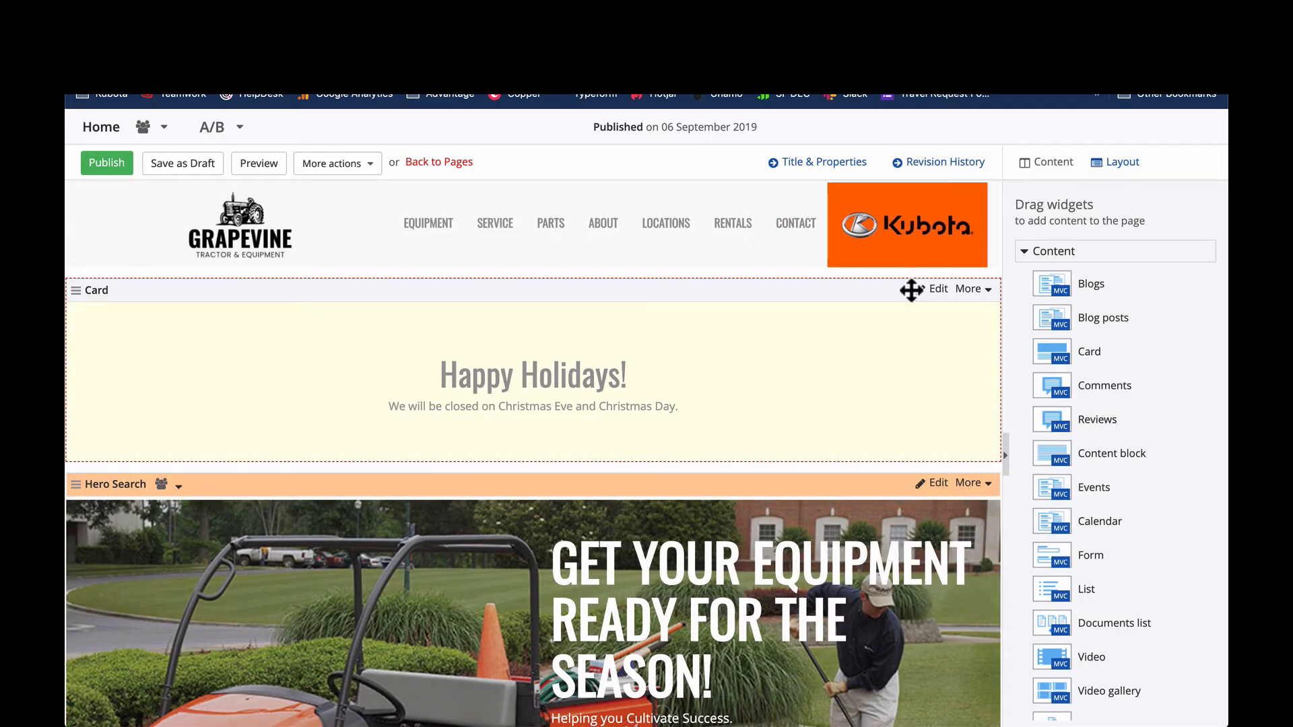
- Switch the holiday card's template to "Card. browse new equipment" and save it
click(933, 289)
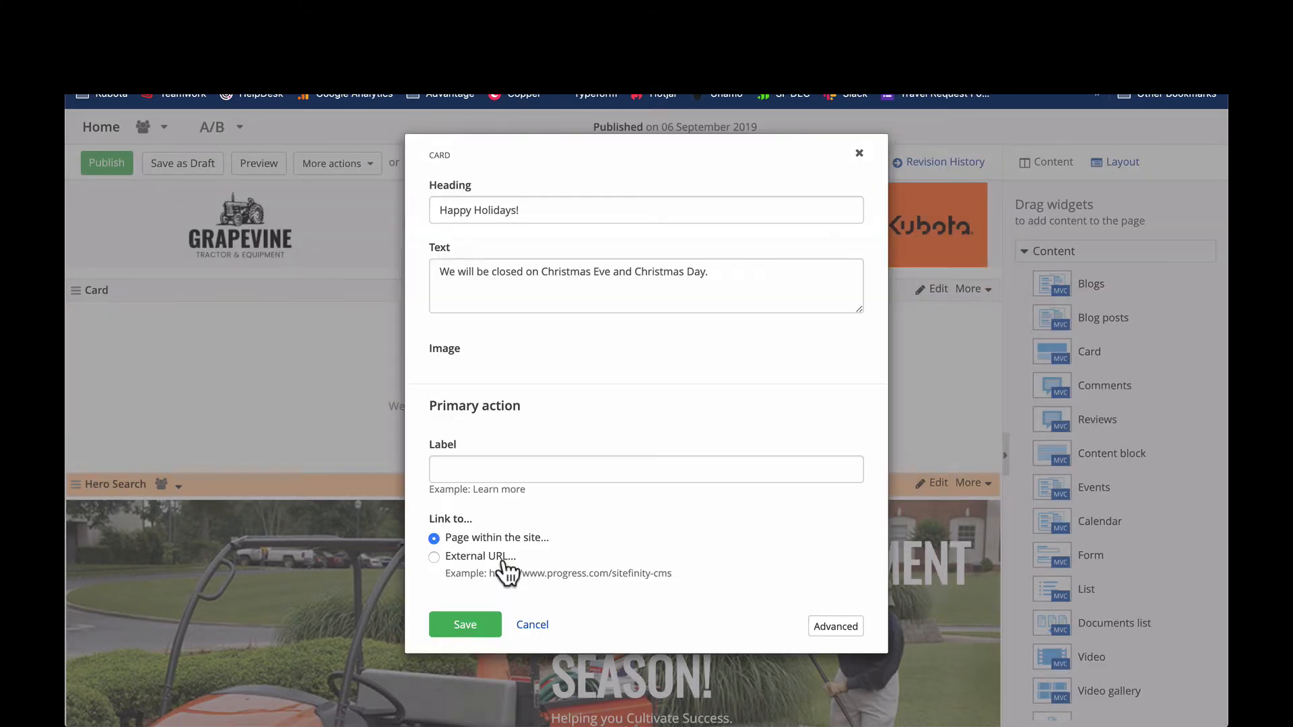
scroll(495, 610, down, 2)
click(465, 611)
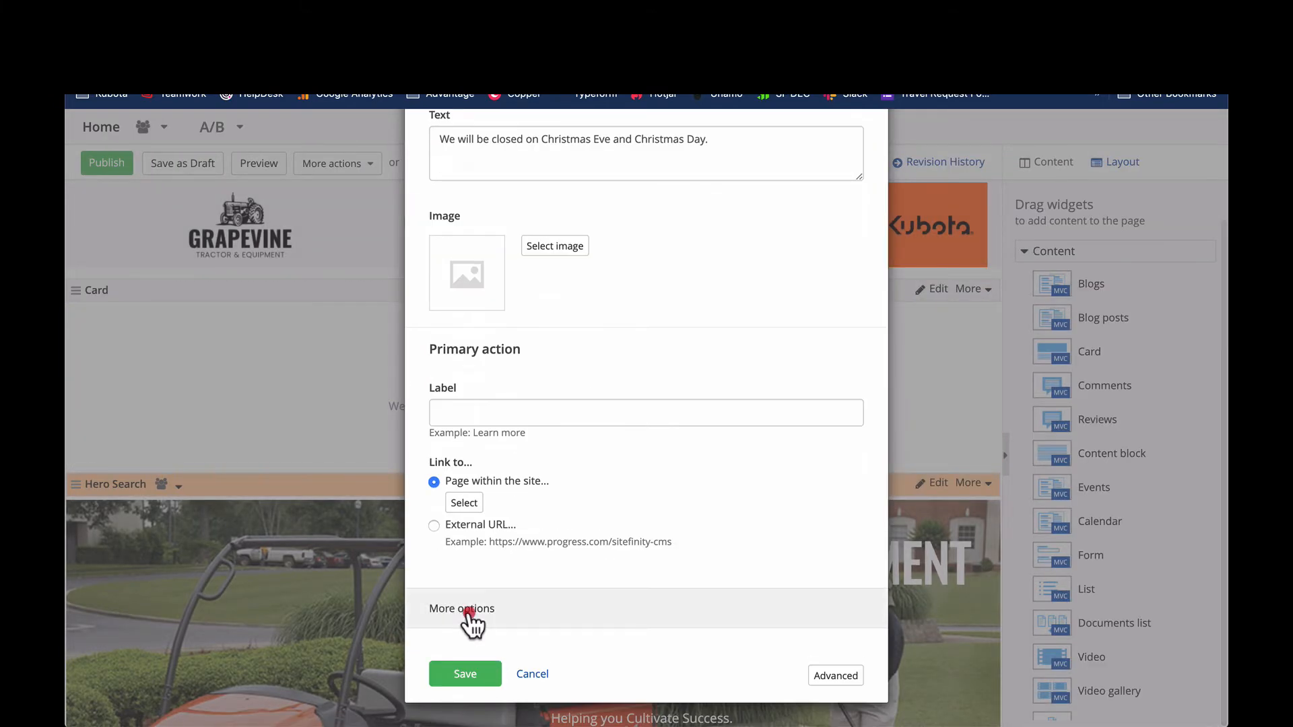
scroll(471, 616, down, 2)
click(471, 527)
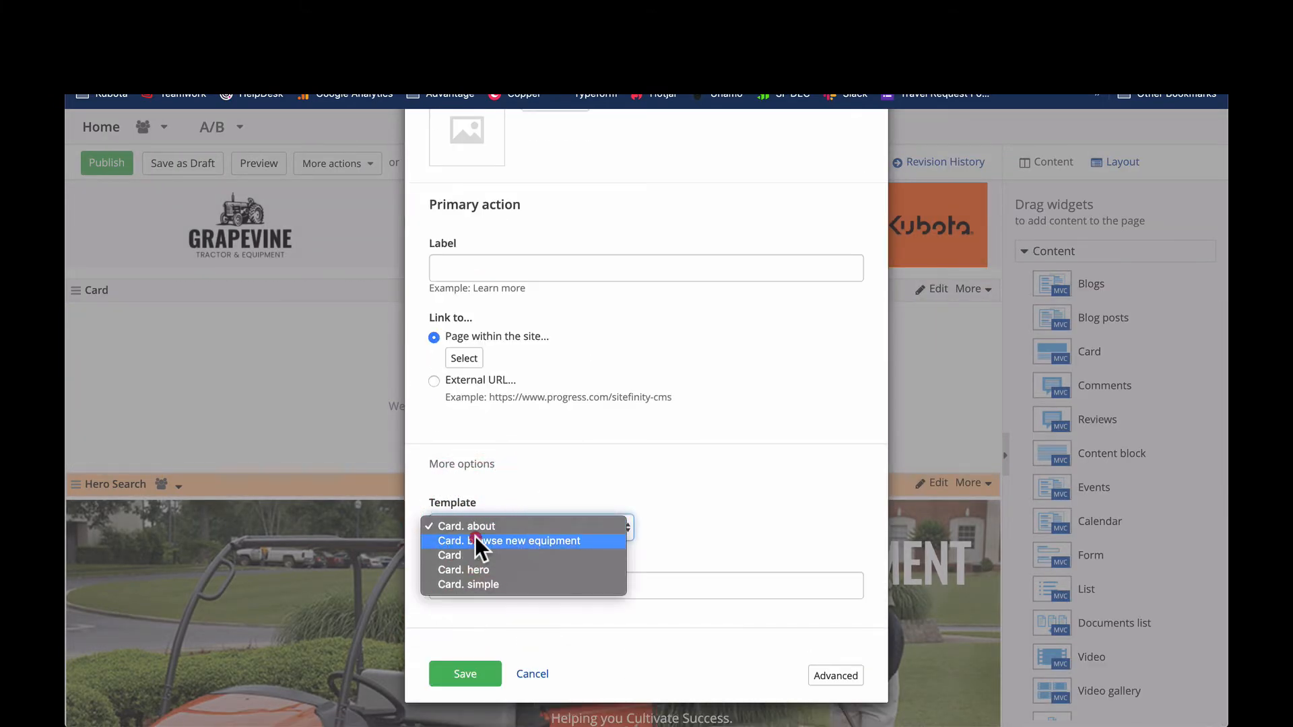
click(476, 538)
click(466, 673)
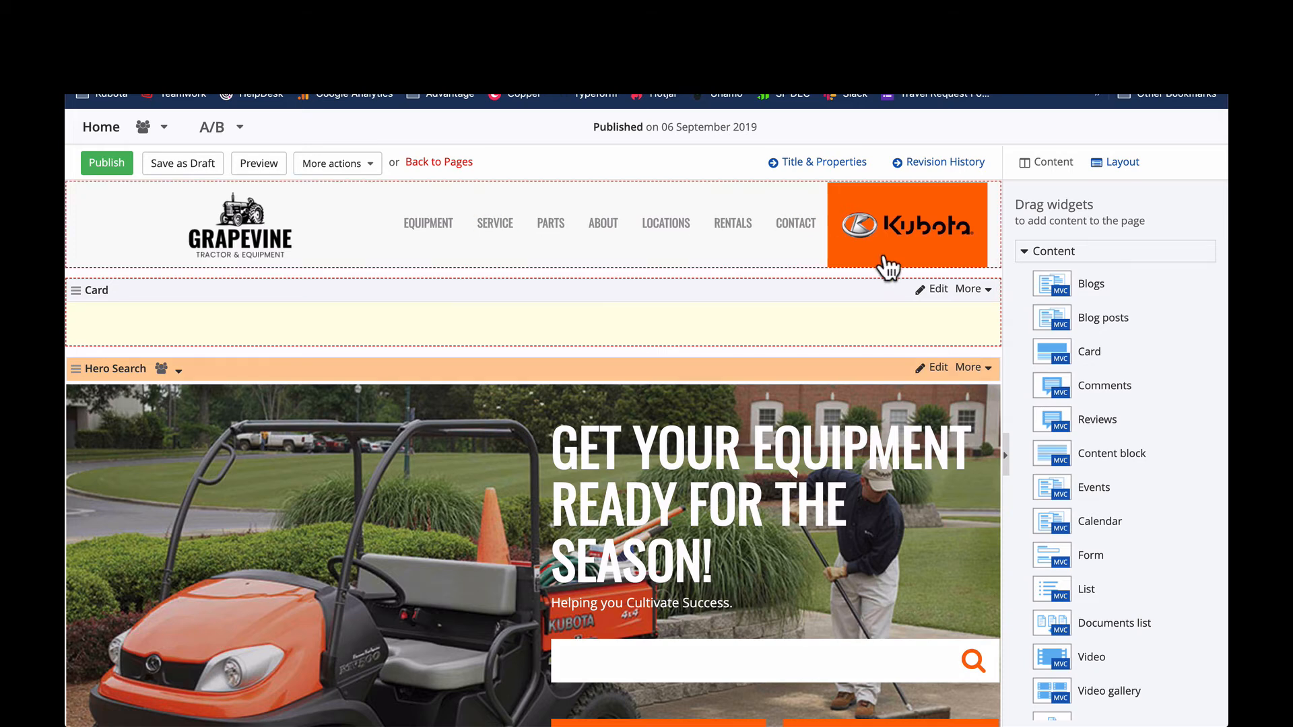
- Switch the holiday card's template to "Card. hero" and save it
click(940, 288)
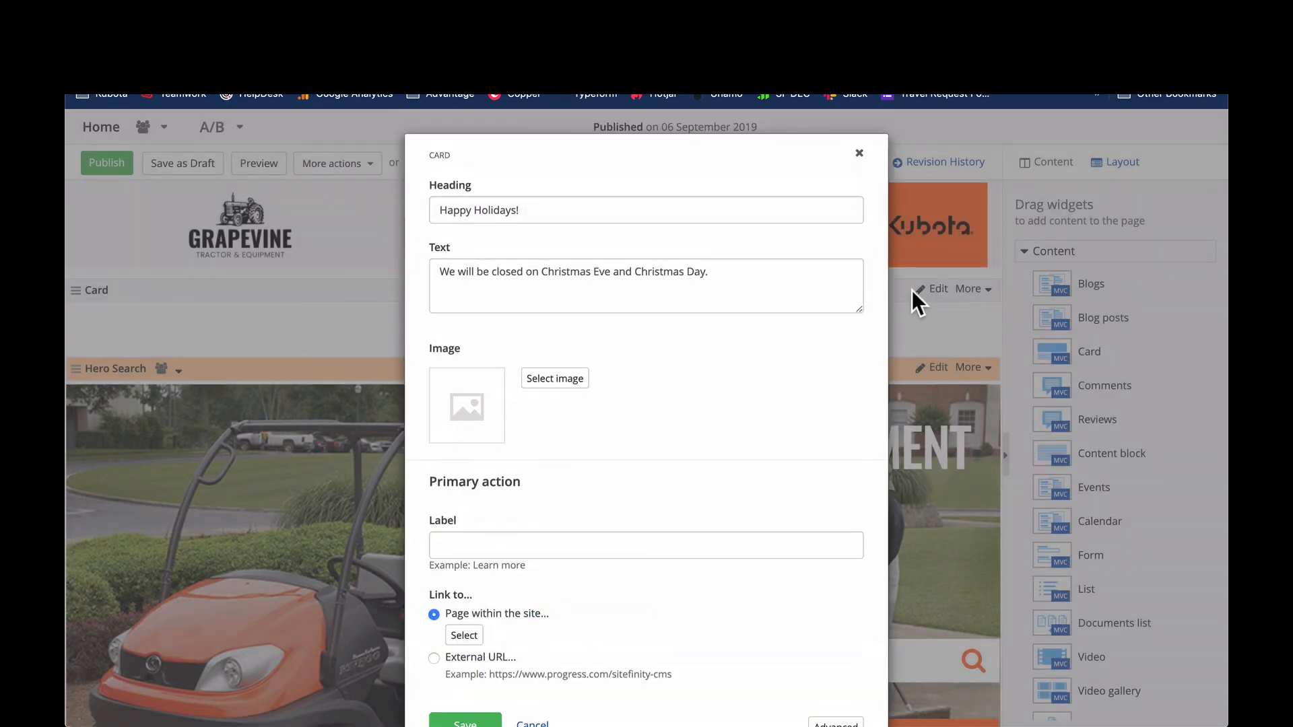
scroll(507, 422, down, 2)
click(471, 612)
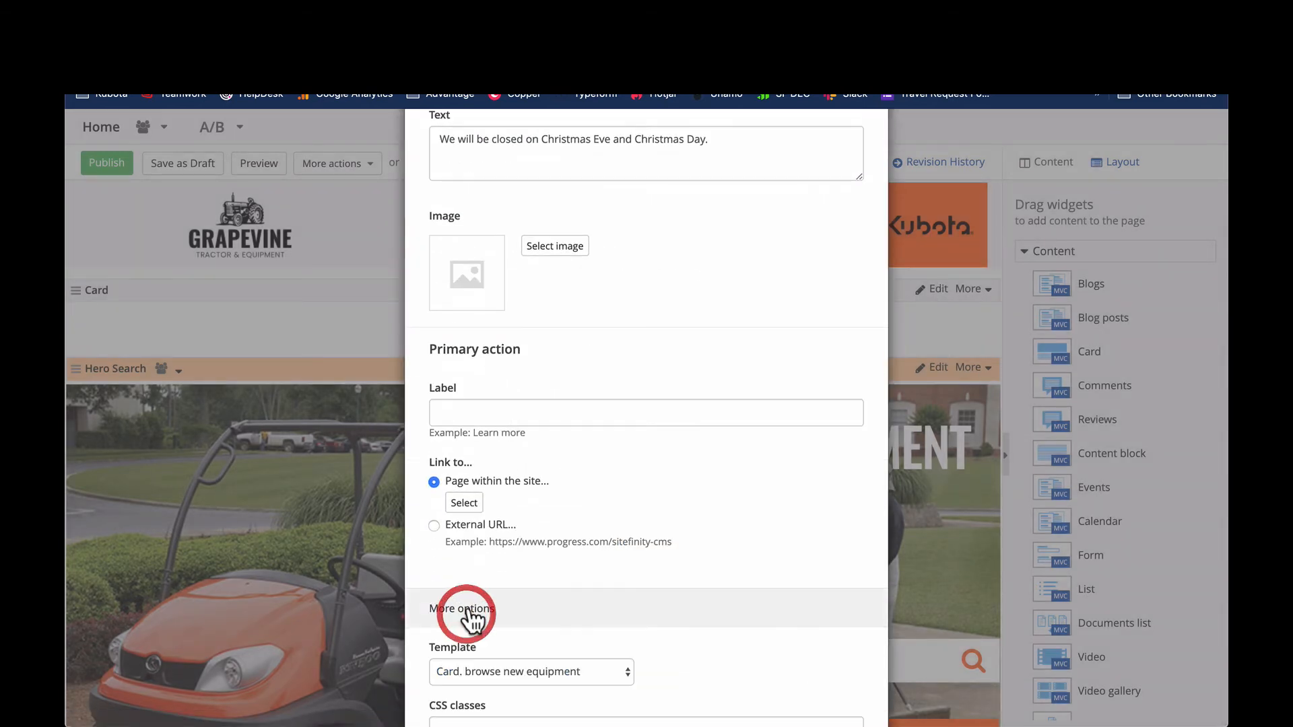
scroll(573, 442, down, 2)
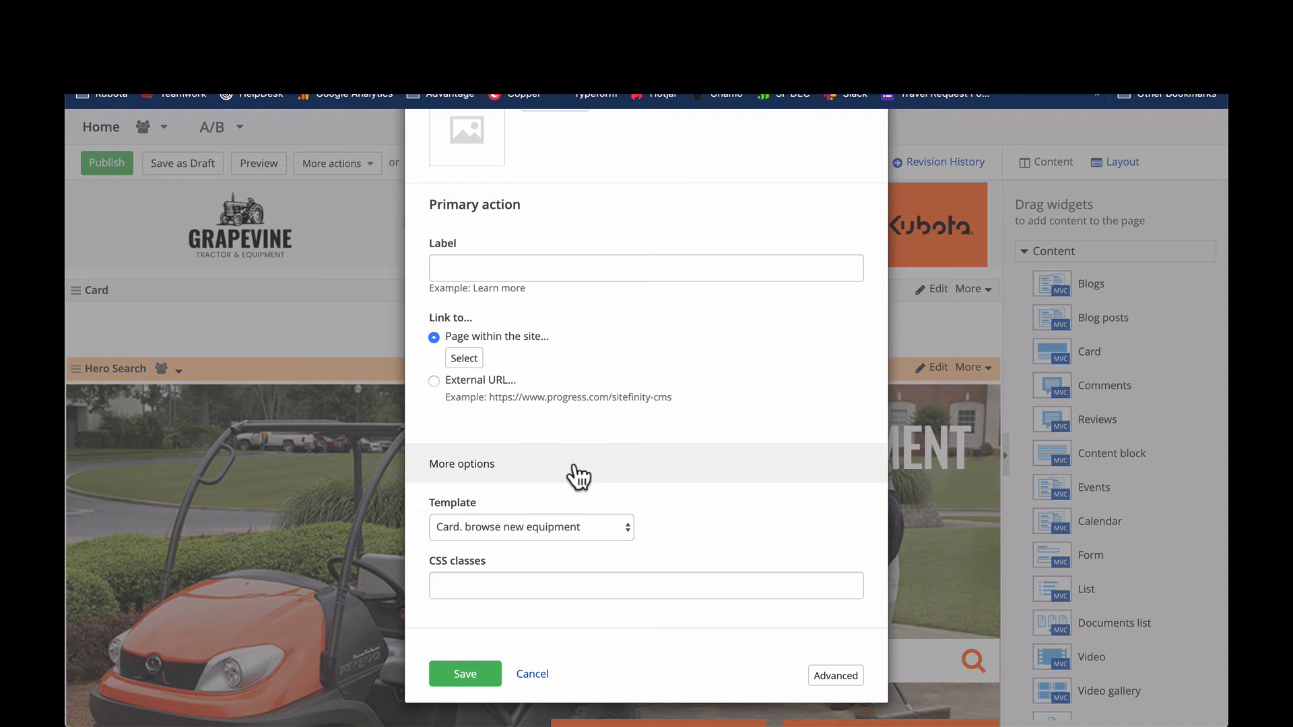
click(596, 517)
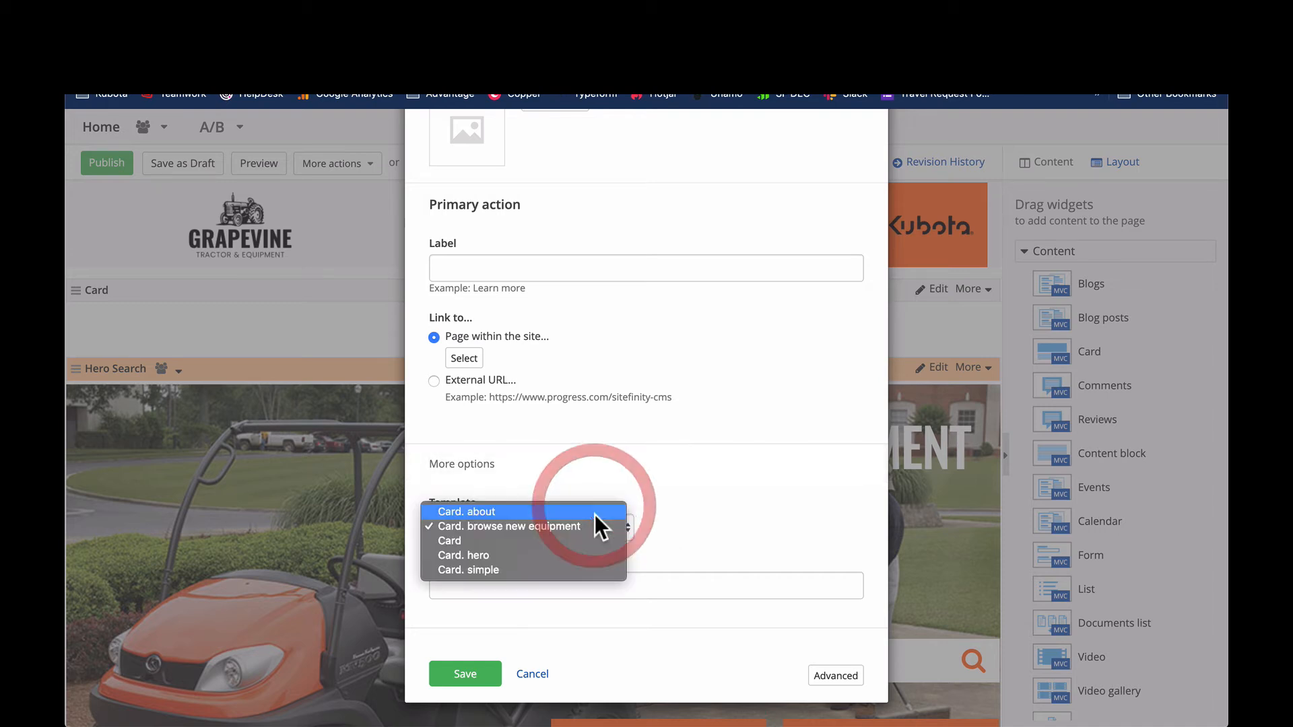
click(559, 554)
click(479, 676)
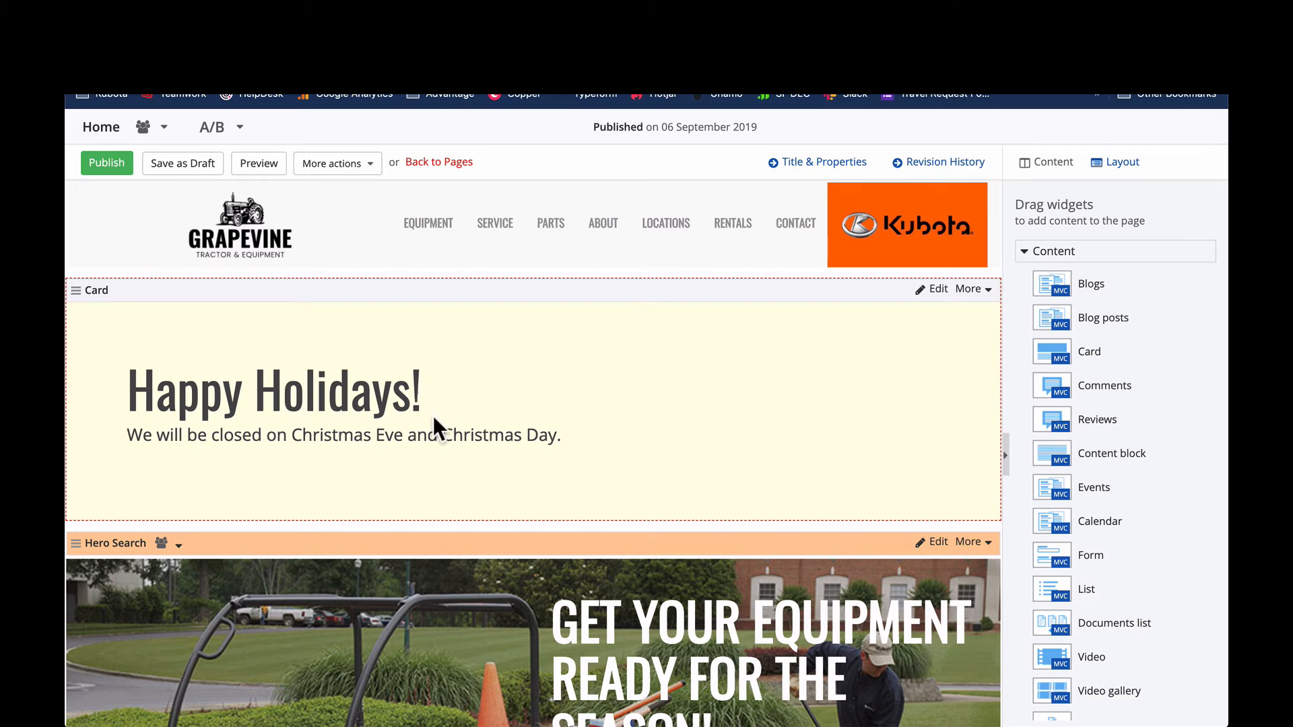
- Switch the holiday card's template to "Card. simple" and save it
click(934, 289)
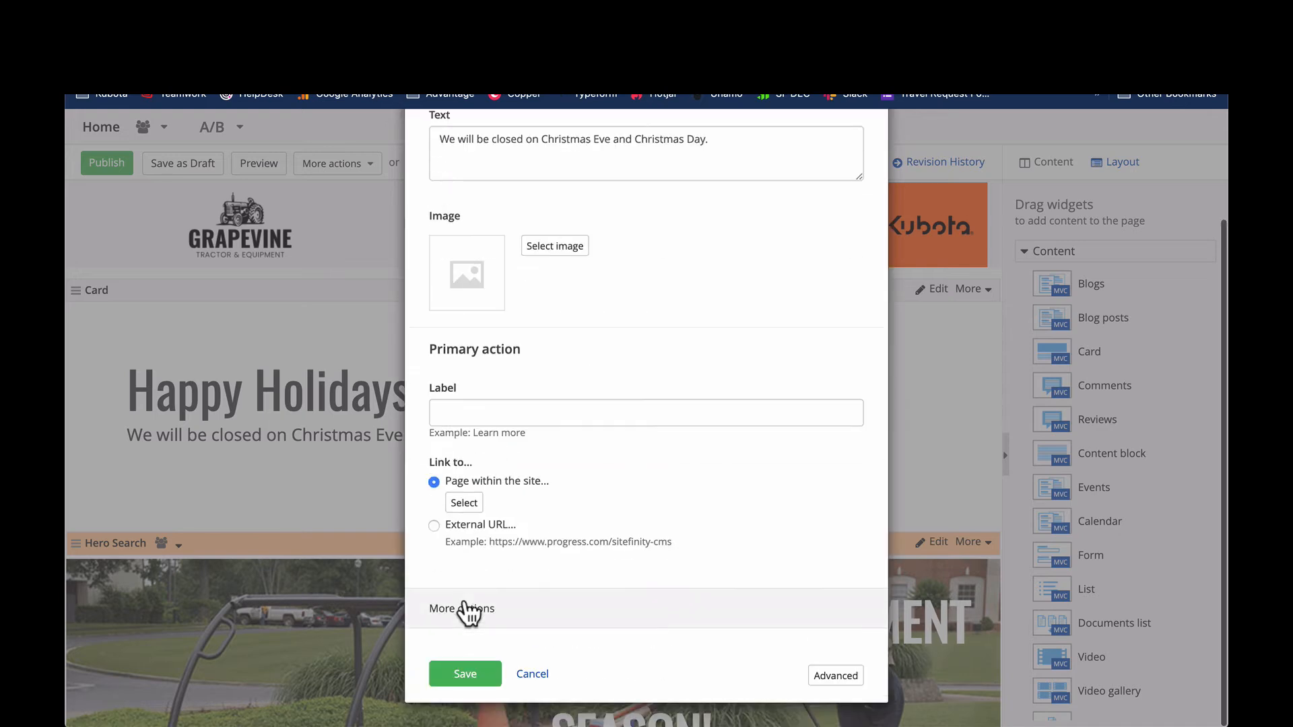
click(462, 610)
click(491, 539)
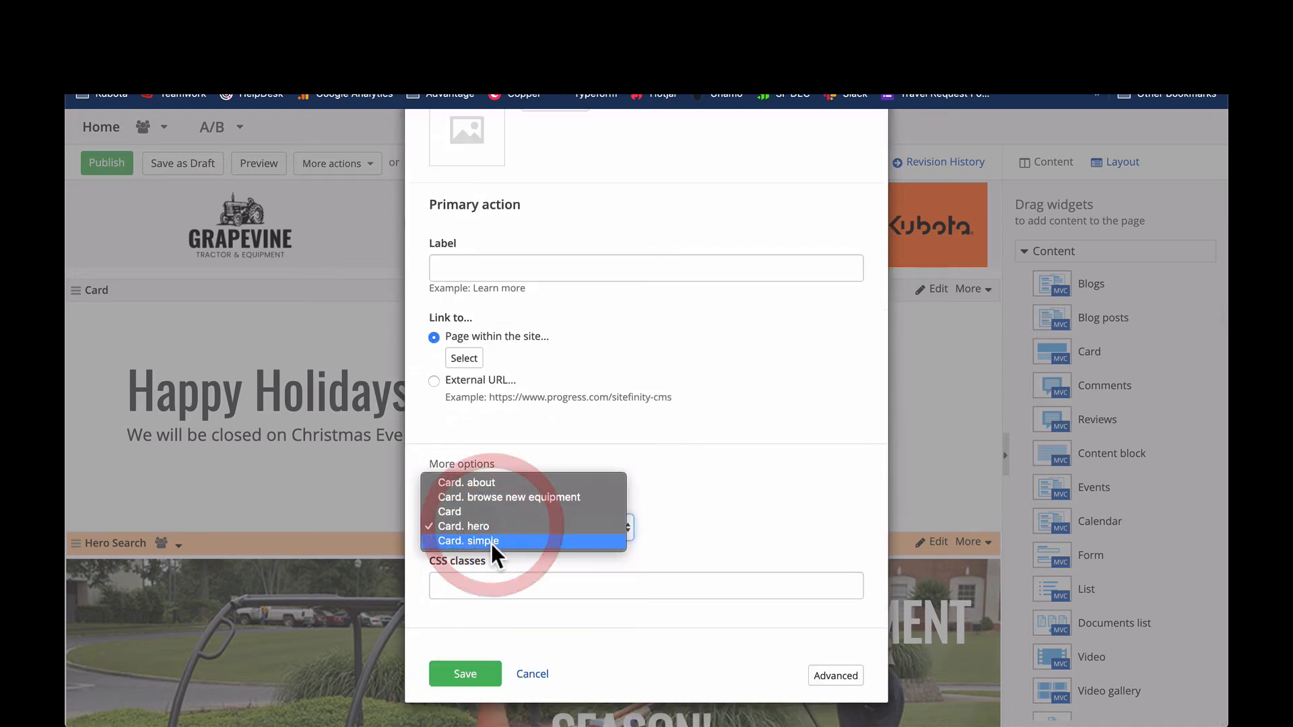
click(491, 543)
click(468, 677)
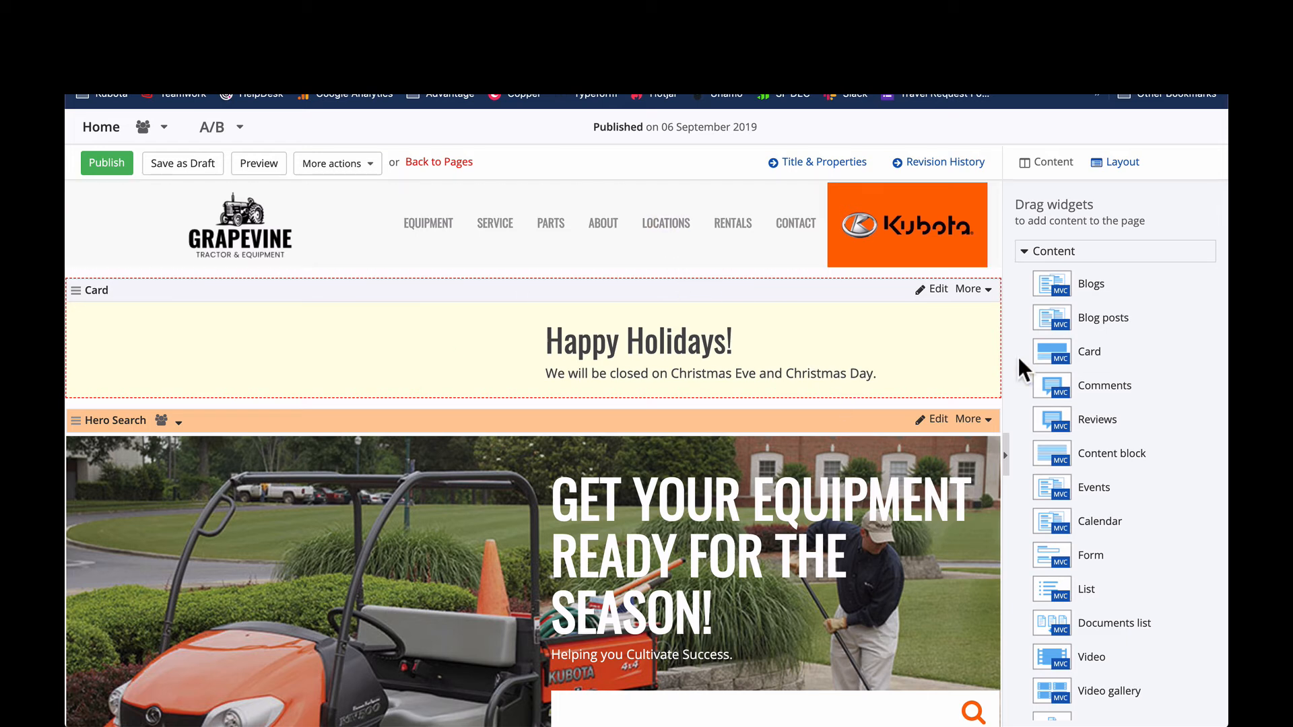
- Delete the holiday card widget from the page
click(971, 290)
click(967, 346)
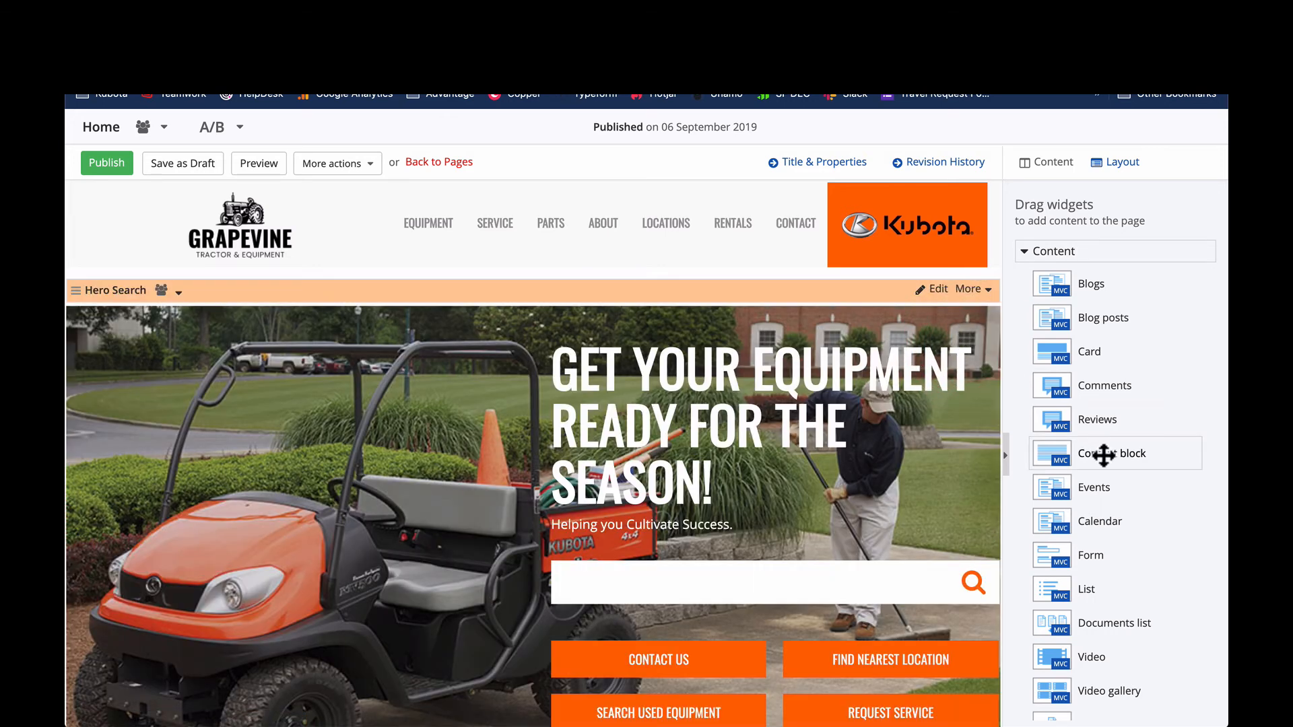
- Add an empty content block above the Hero Search and place a grid-3+6+3 layout element above that block
drag(1105, 455, 640, 299)
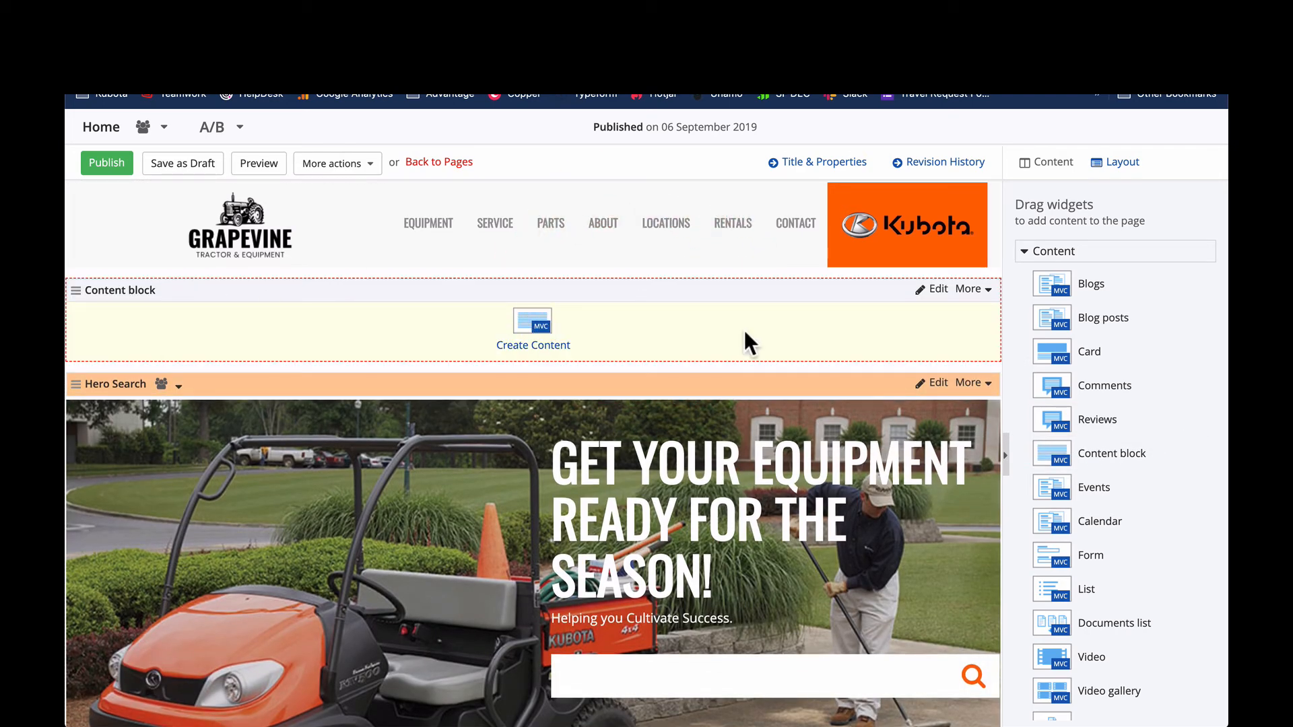
click(1125, 164)
scroll(1129, 389, down, 1)
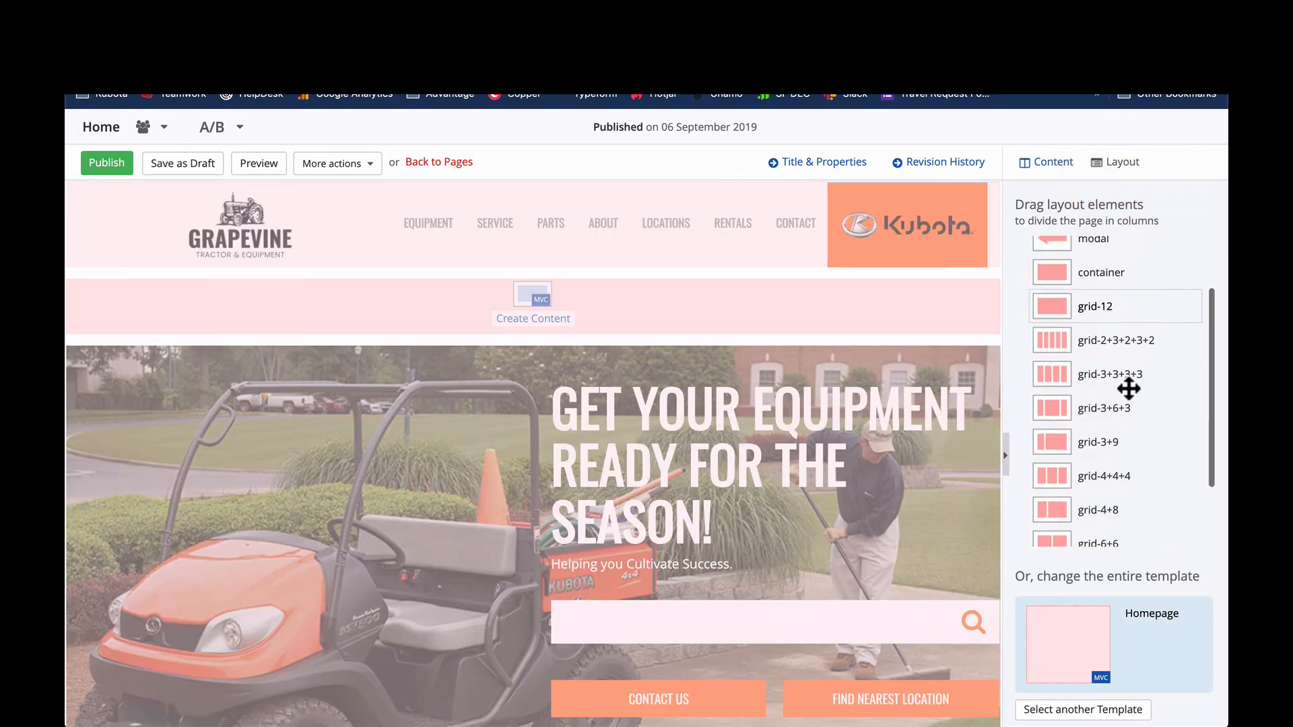
scroll(1129, 389, down, 1)
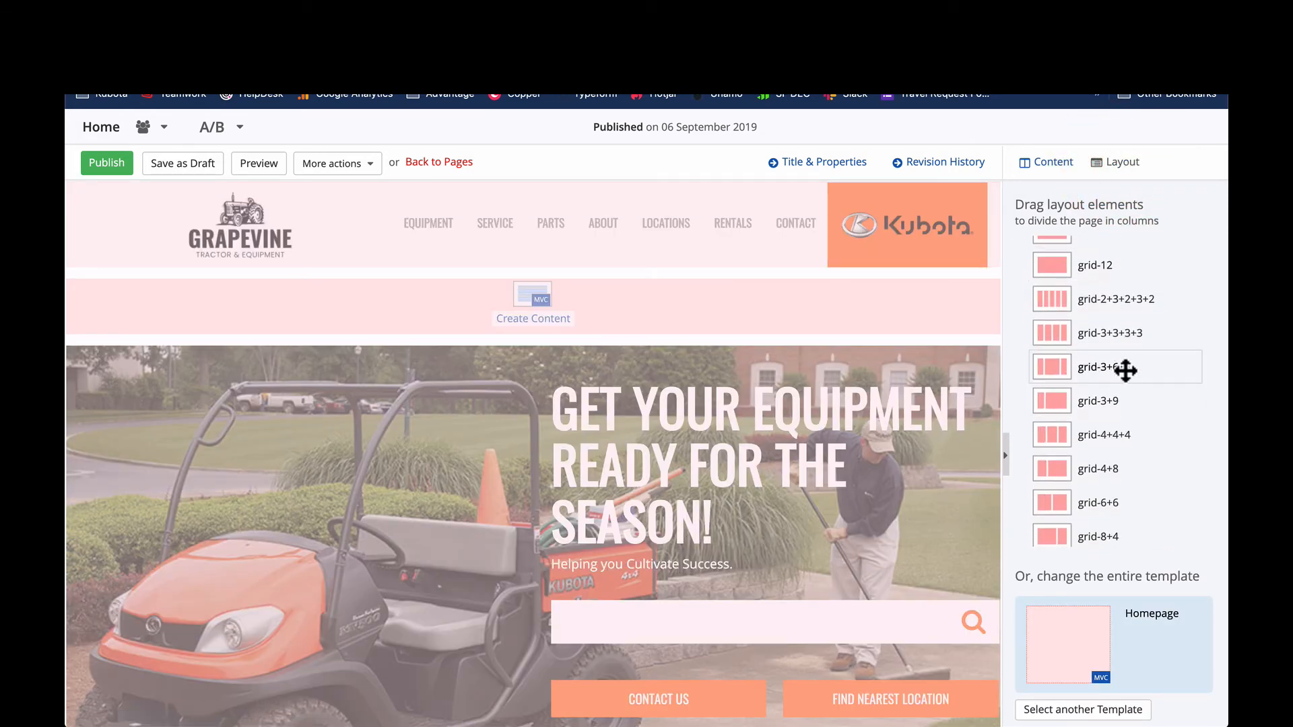
drag(1103, 375, 526, 297)
click(1057, 163)
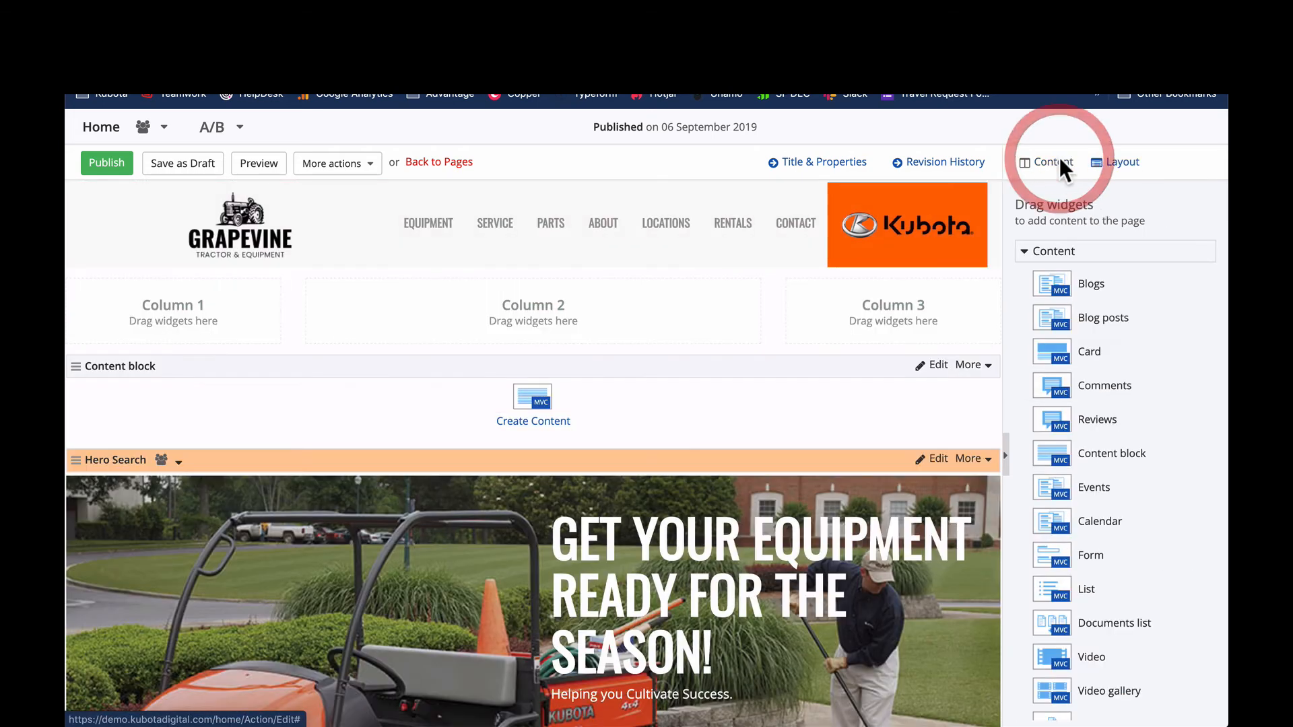
- Move the empty content block into Column 2 and choose the ZG227-MaleMowing2_L image from the Headline Images library for it
drag(569, 370, 537, 313)
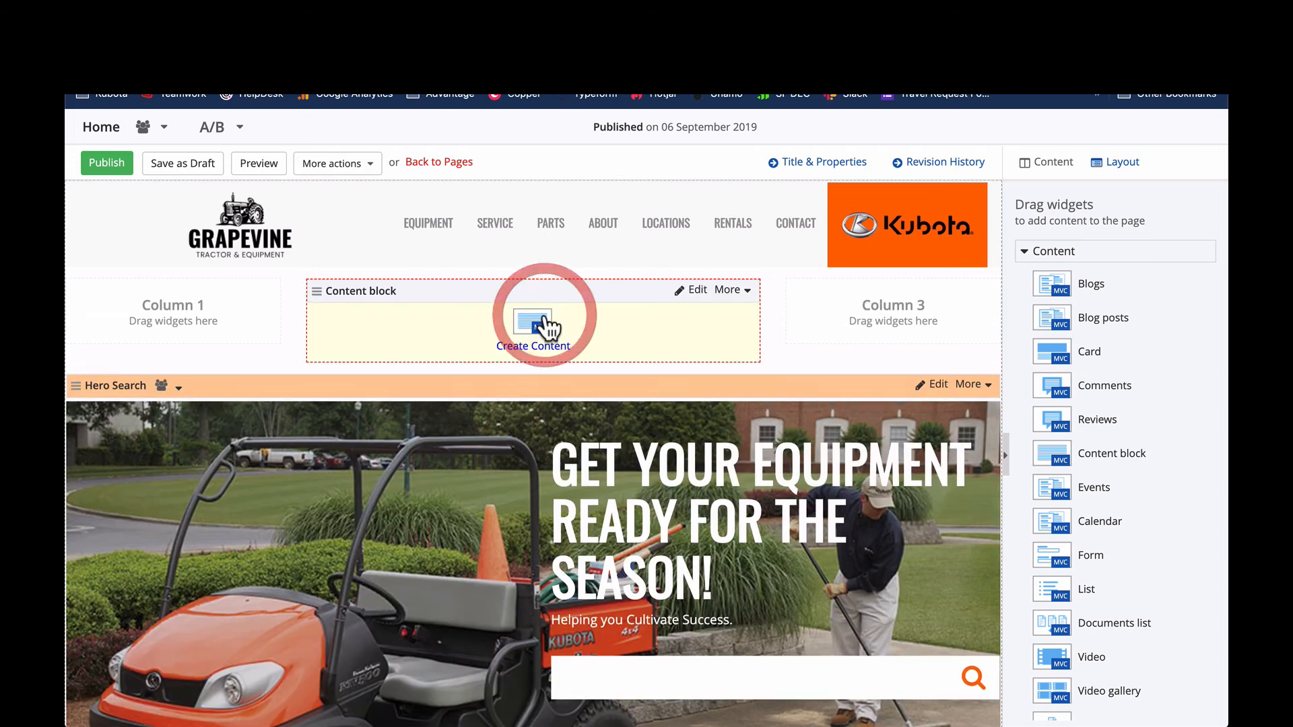
click(532, 321)
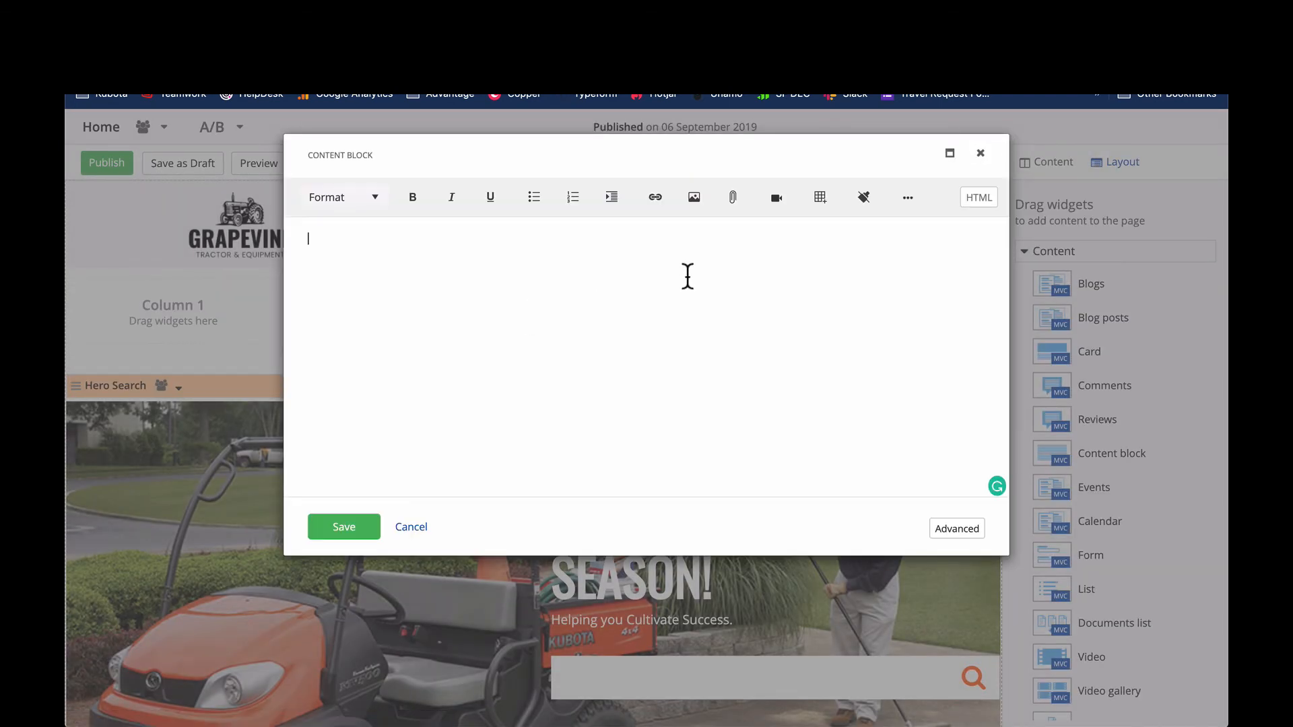
click(696, 197)
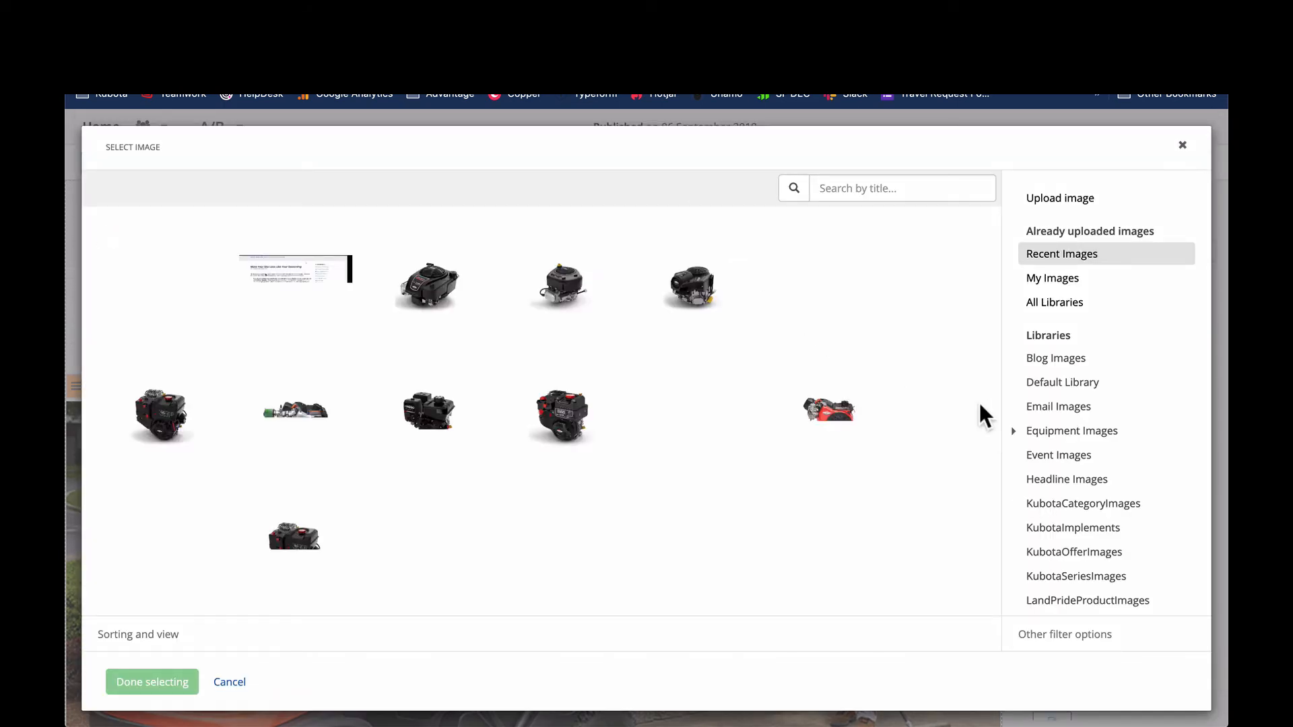
scroll(1009, 347, down, 3)
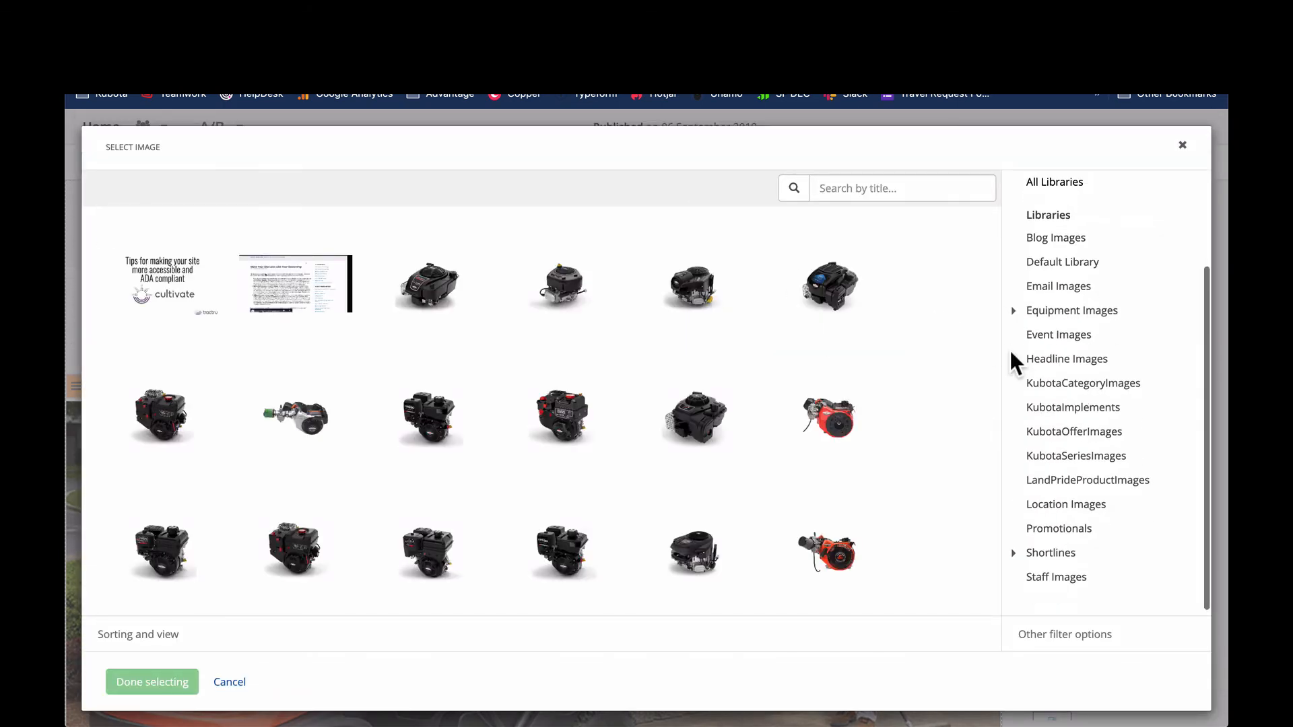
scroll(1089, 354, up, 3)
click(1081, 480)
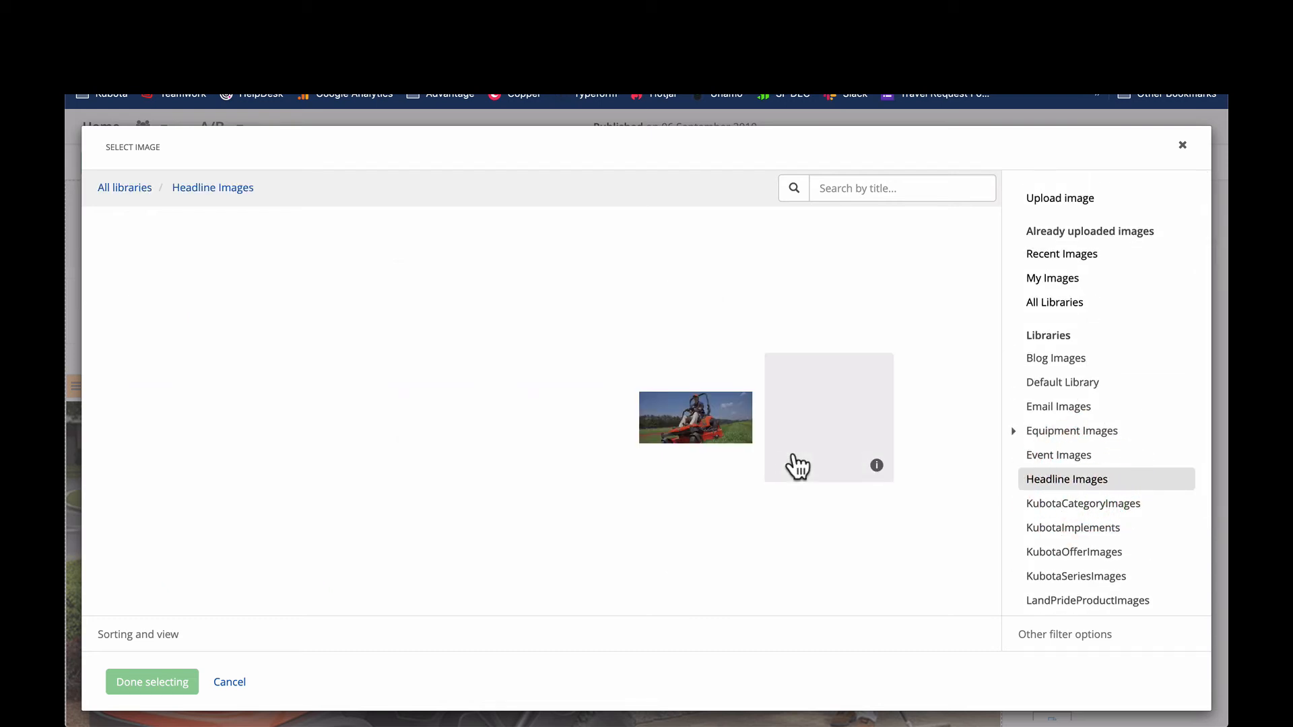
click(673, 433)
click(160, 686)
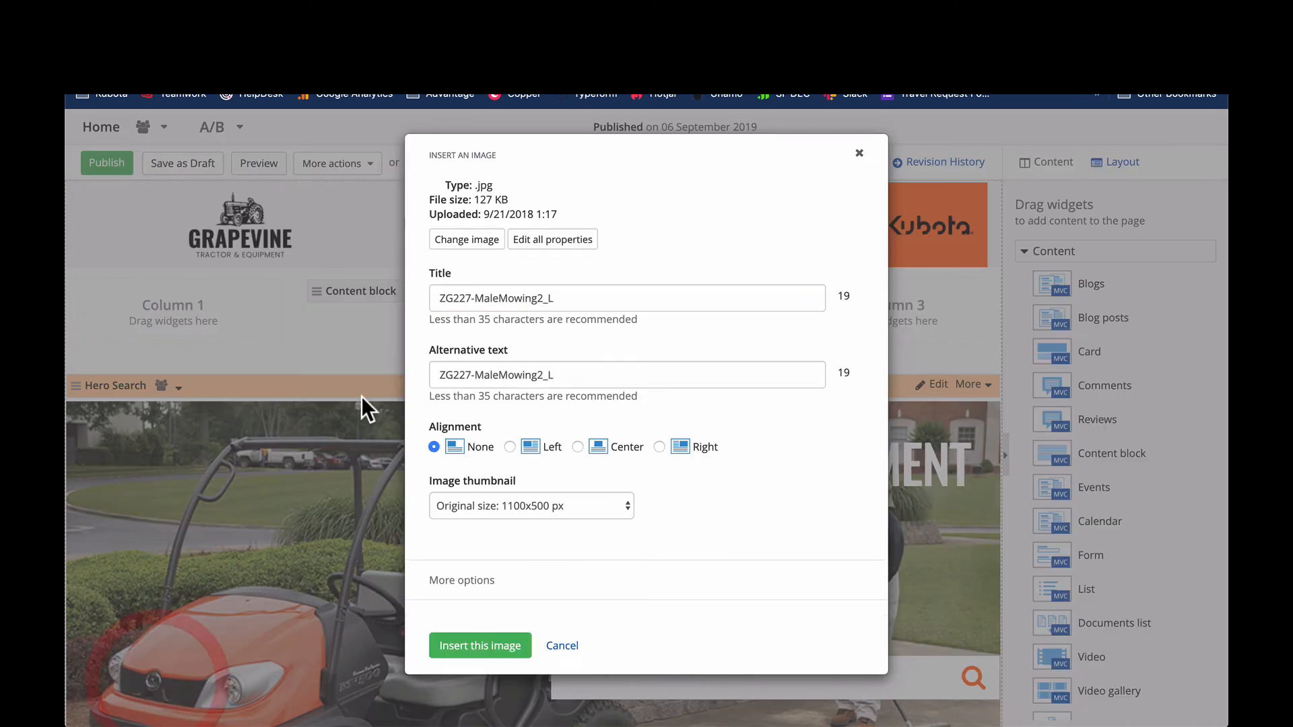
- Insert the chosen mowing image with Center alignment and save the content block
click(579, 504)
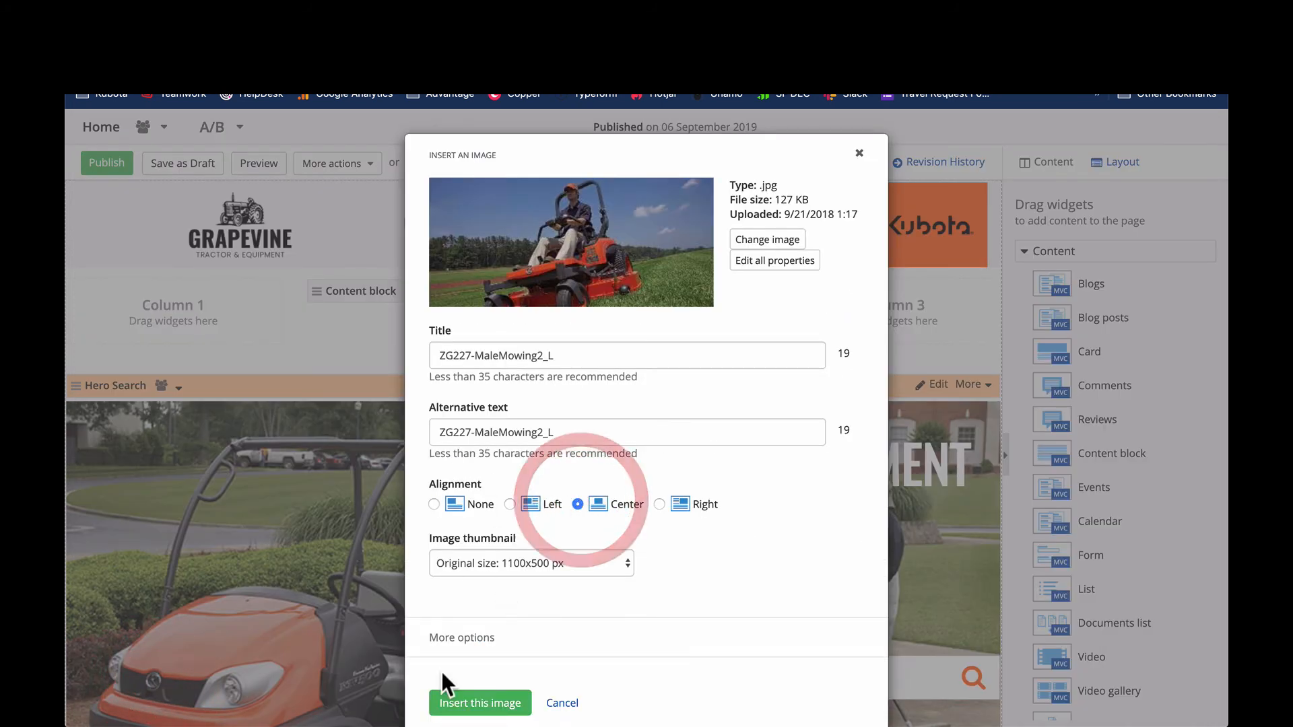
click(464, 698)
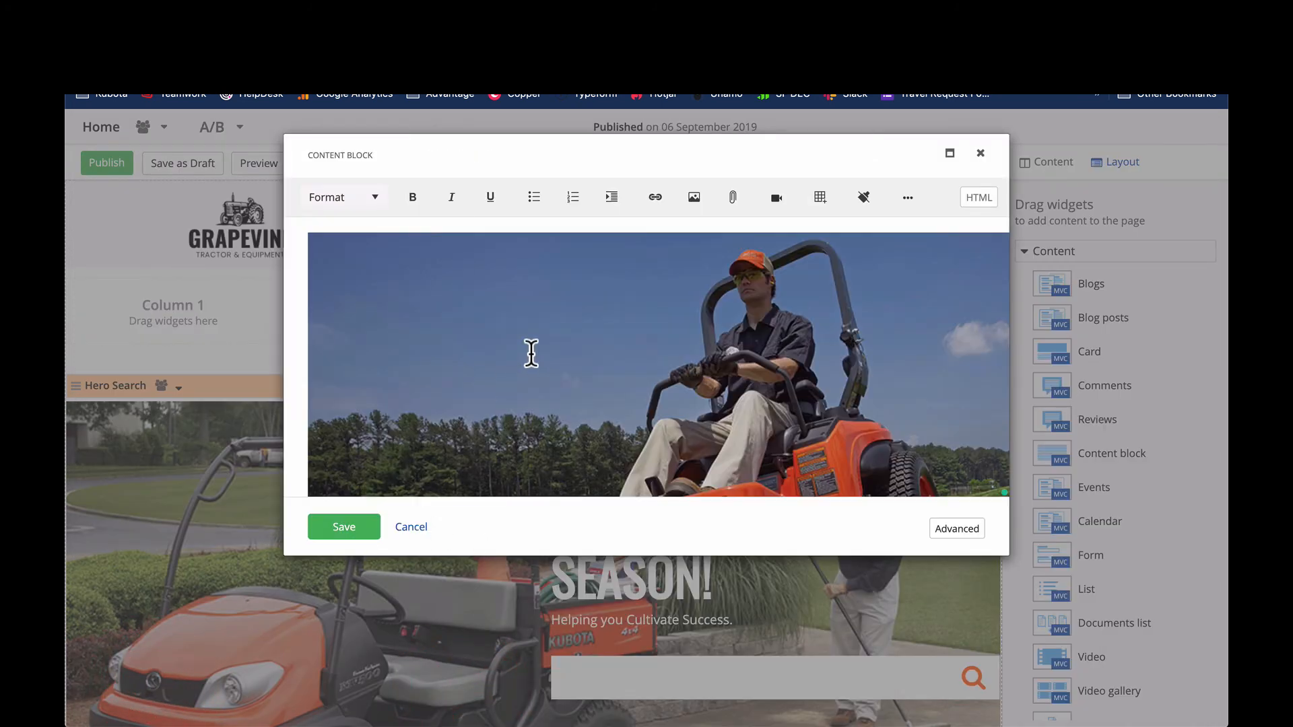
click(342, 528)
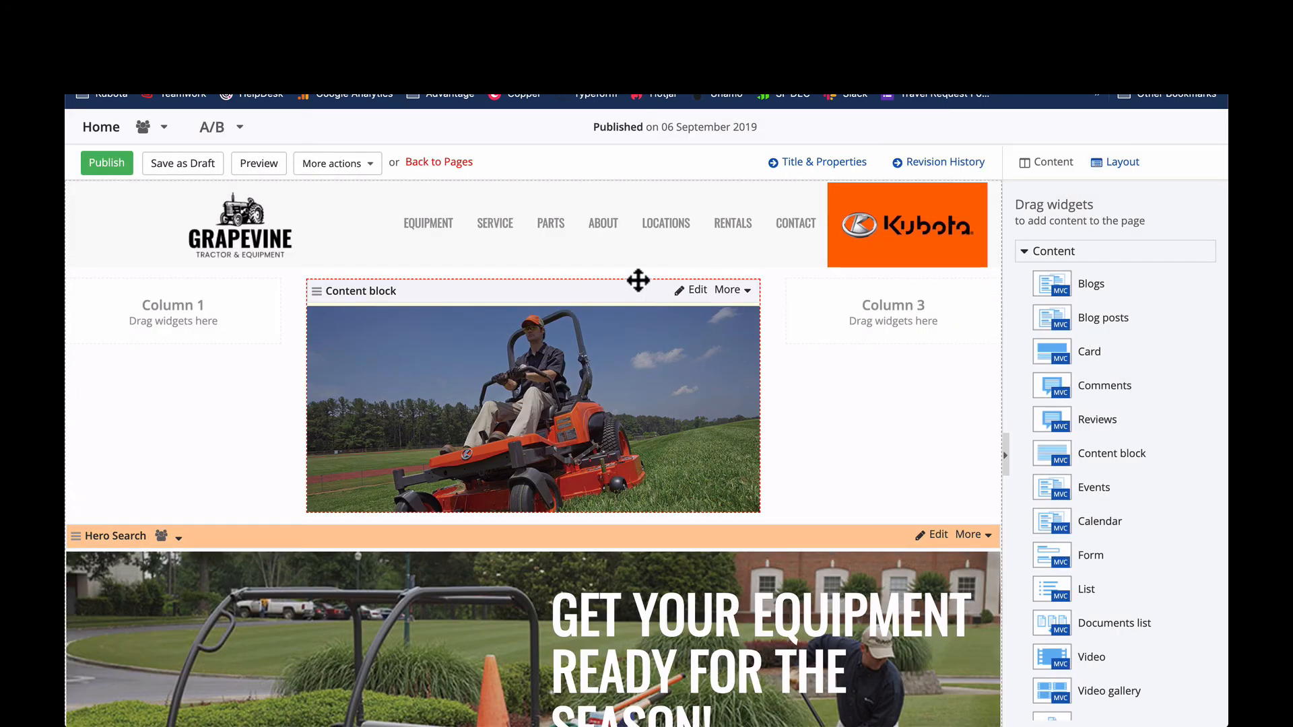
- Move the image content block out of Column 2 to full width between the three-column grid and the Hero Search
drag(559, 297, 551, 358)
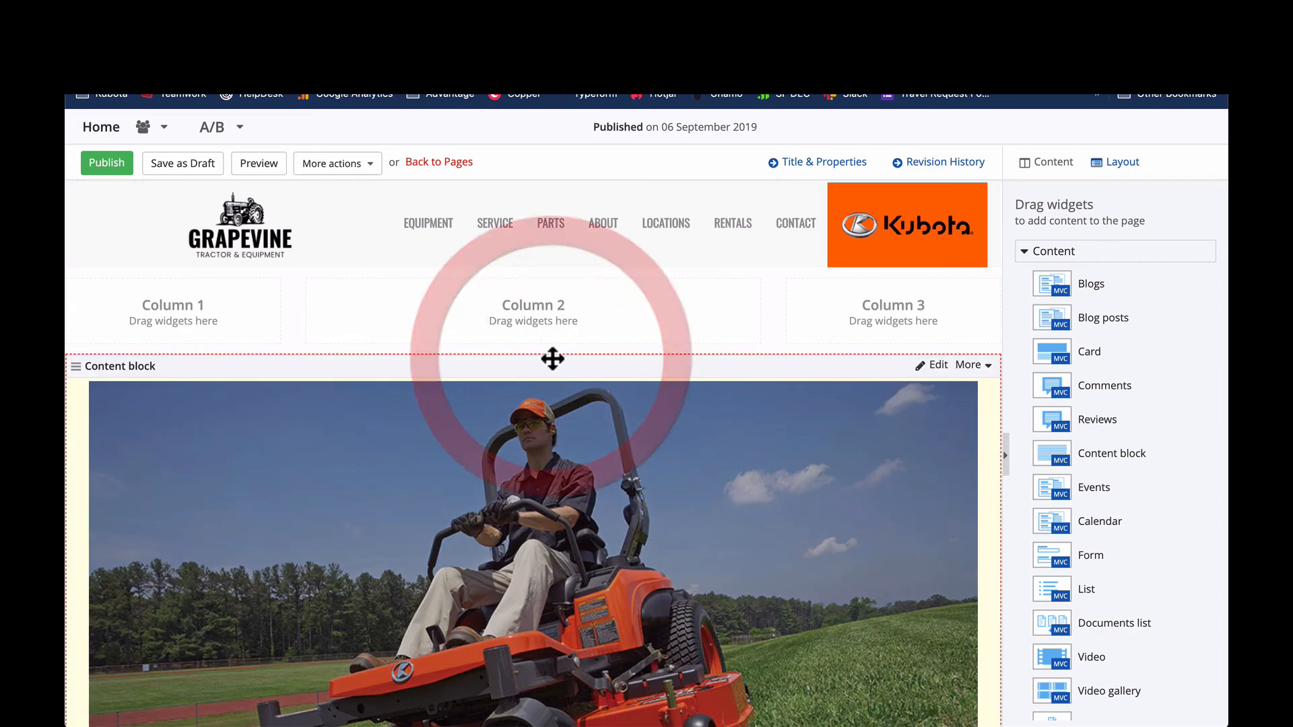
scroll(549, 354, down, 5)
scroll(484, 354, up, 5)
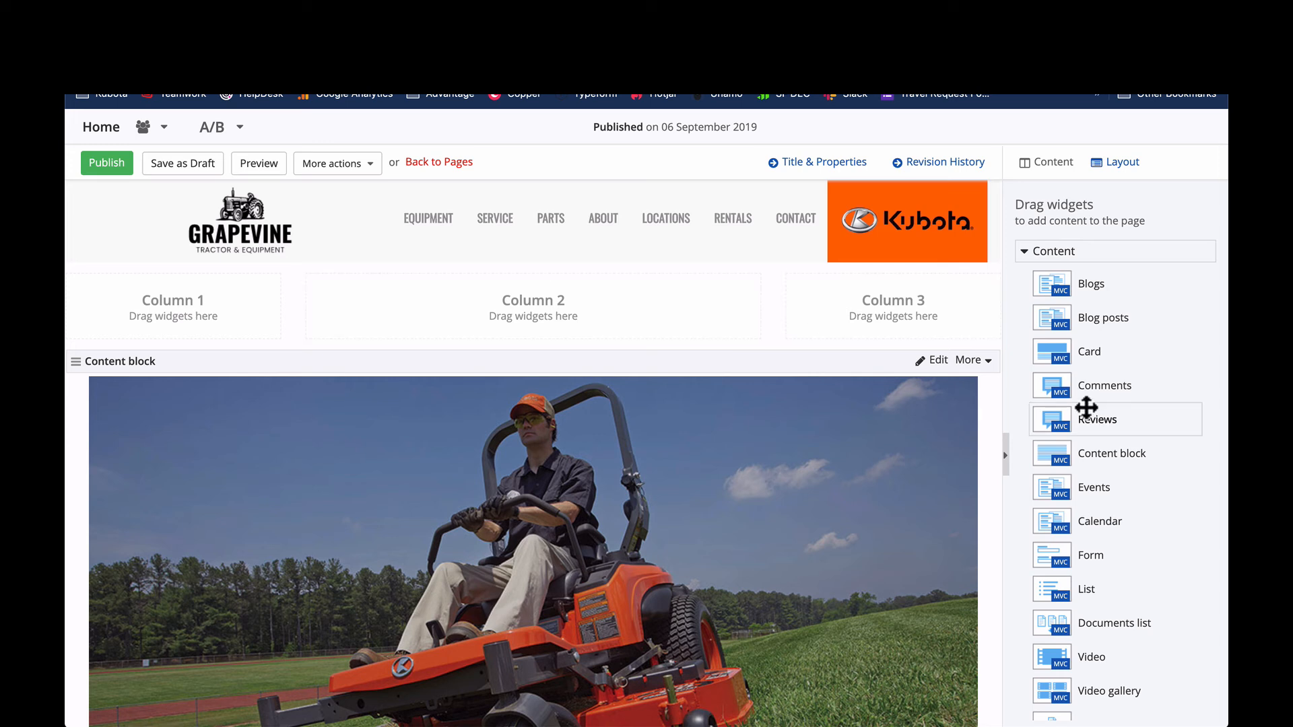
- Delete the image content block and the grid-3+6+3 layout element above the Hero Search, returning to the content widgets view
click(981, 362)
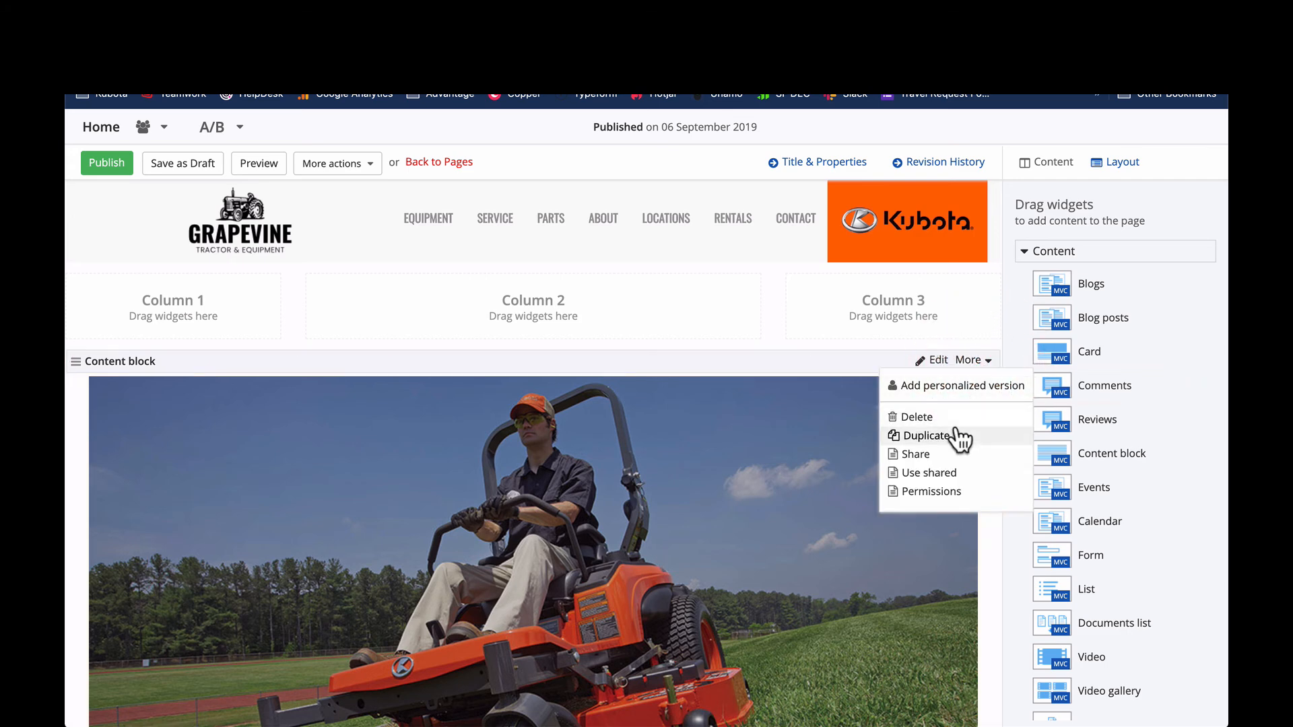
click(956, 421)
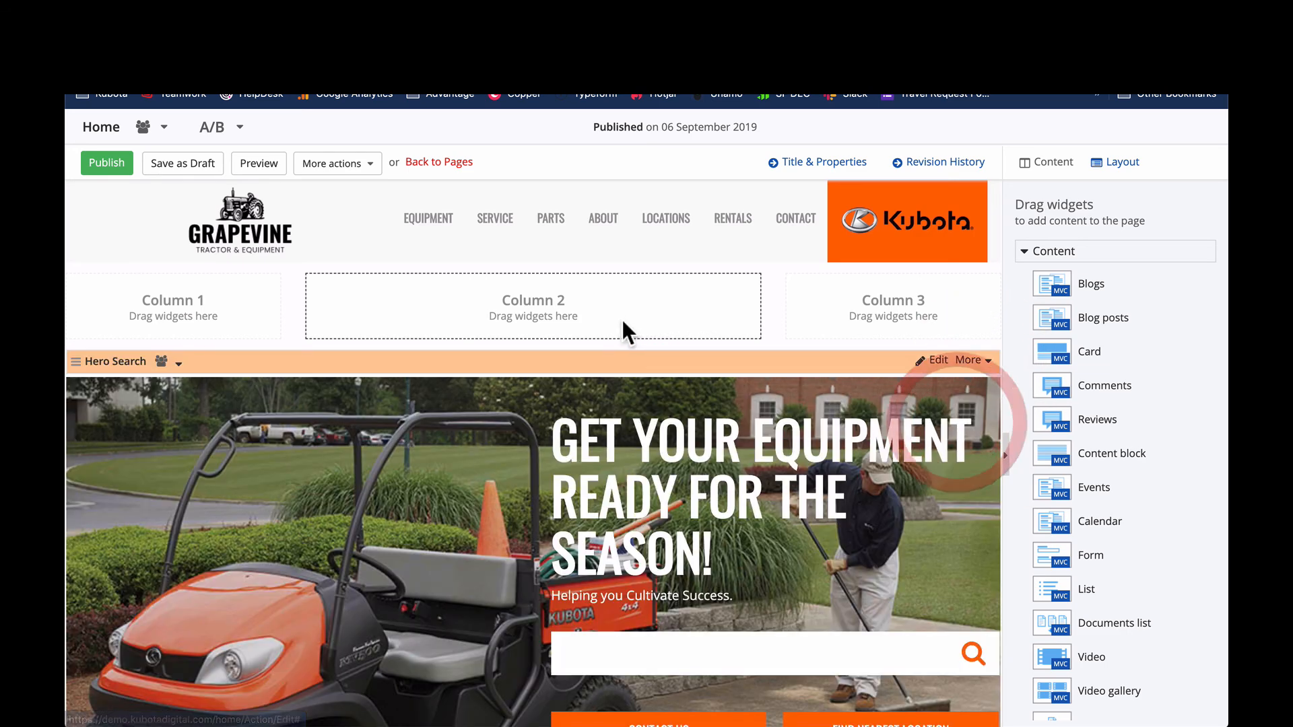
click(1131, 163)
click(965, 284)
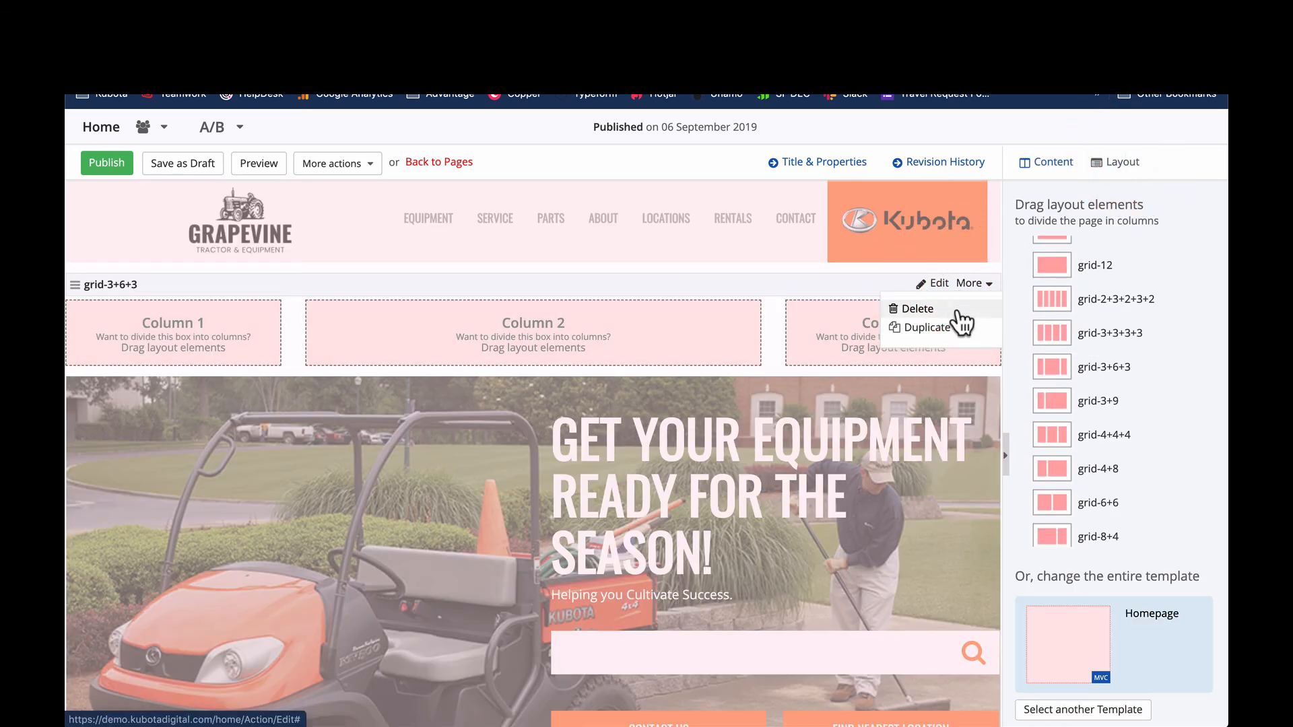
click(929, 308)
click(1042, 163)
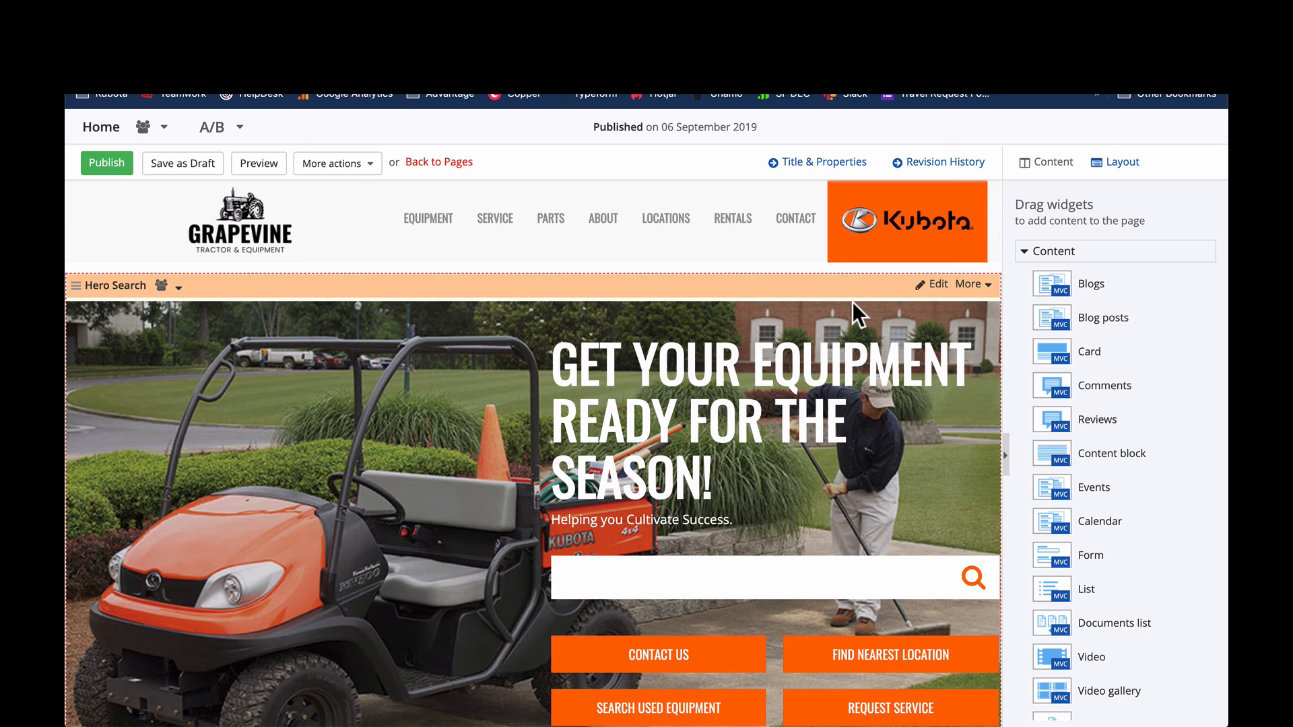
scroll(268, 423, down, 3)
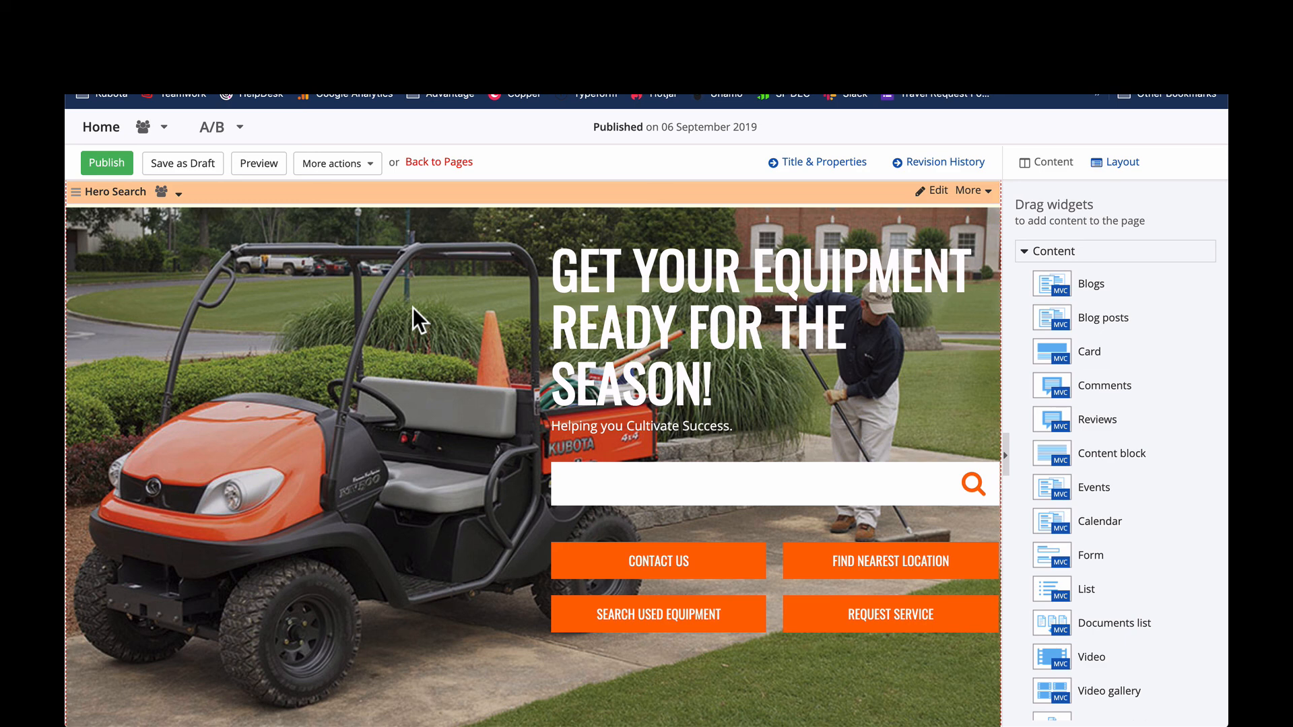
scroll(414, 320, up, 2)
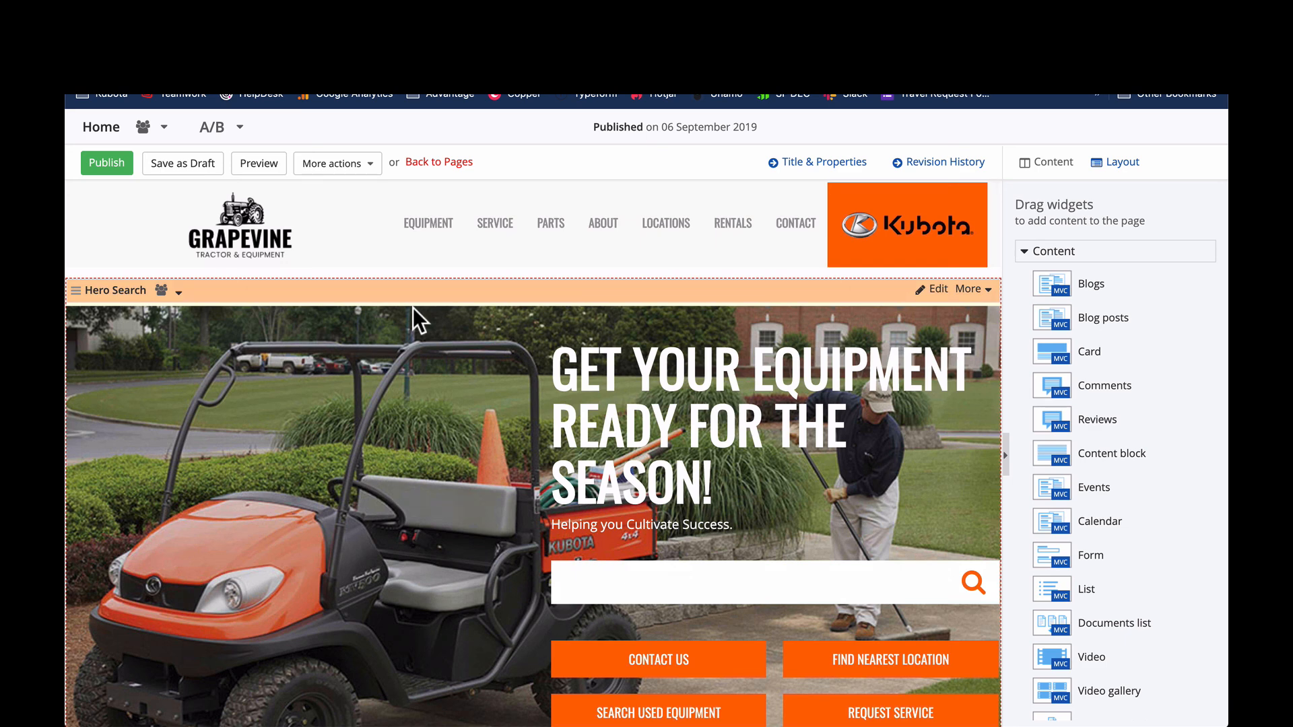